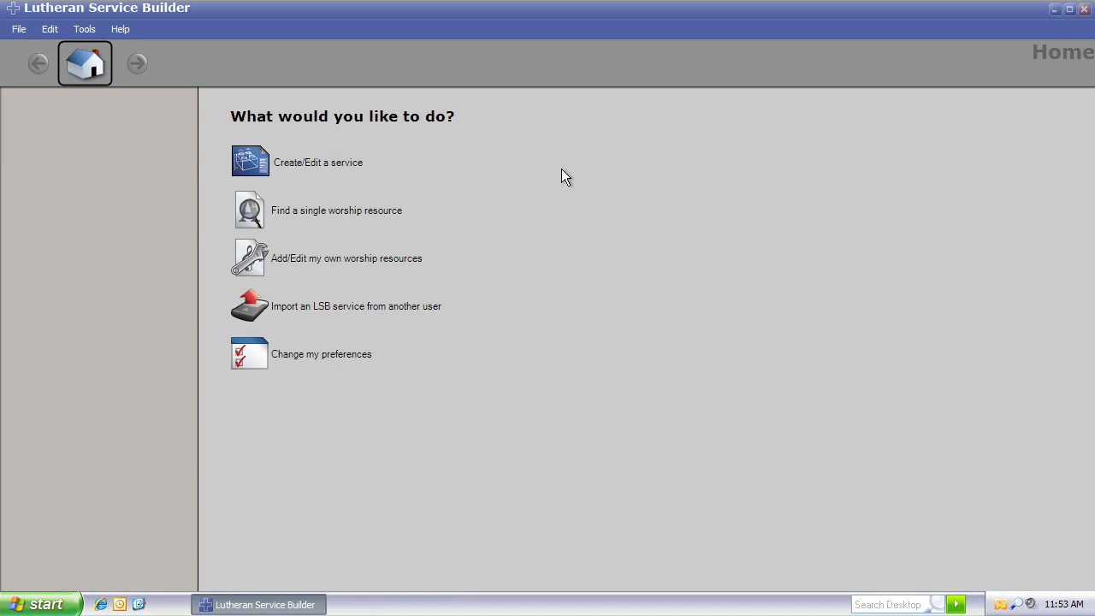
Step: Open the existing Second Sunday after Pentecost service for June 10 and go to outlining its order of service
{"action": "left_click", "coordinate": [330, 164]}
{"action": "left_click", "coordinate": [577, 210]}
{"action": "left_click", "coordinate": [565, 192]}
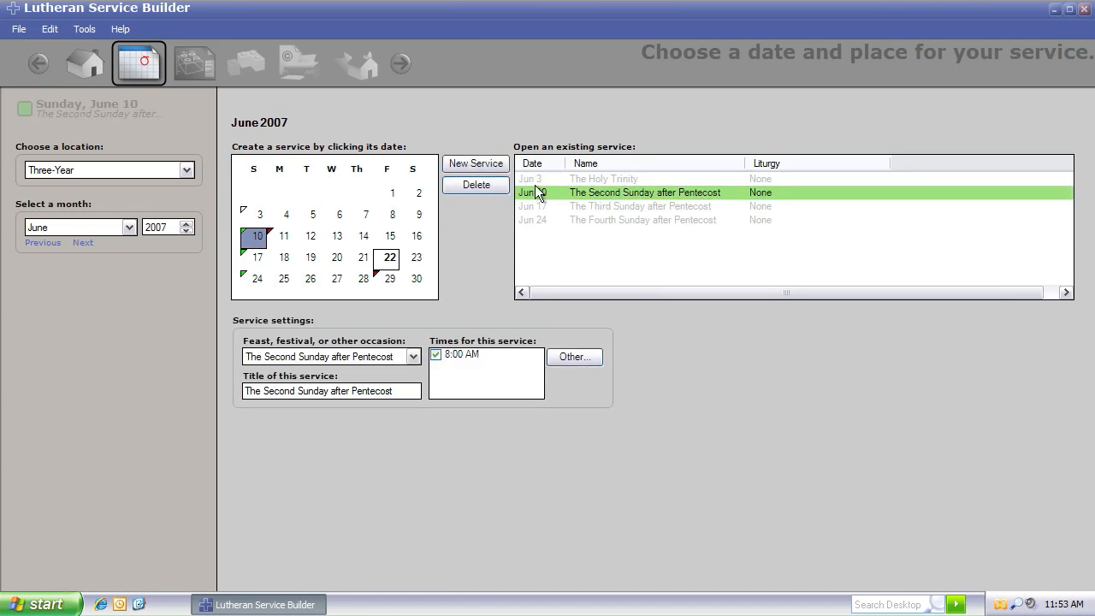
{"action": "left_click", "coordinate": [195, 63]}
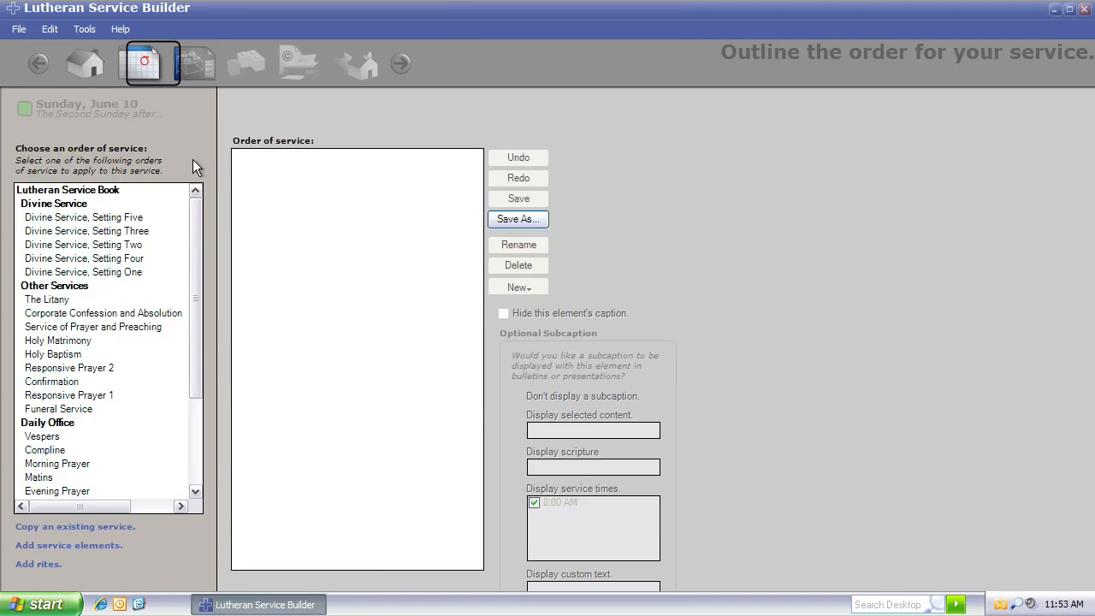
Step: Apply Divine Service, Setting One as the order of service and move on to selecting content
{"action": "left_click", "coordinate": [122, 272]}
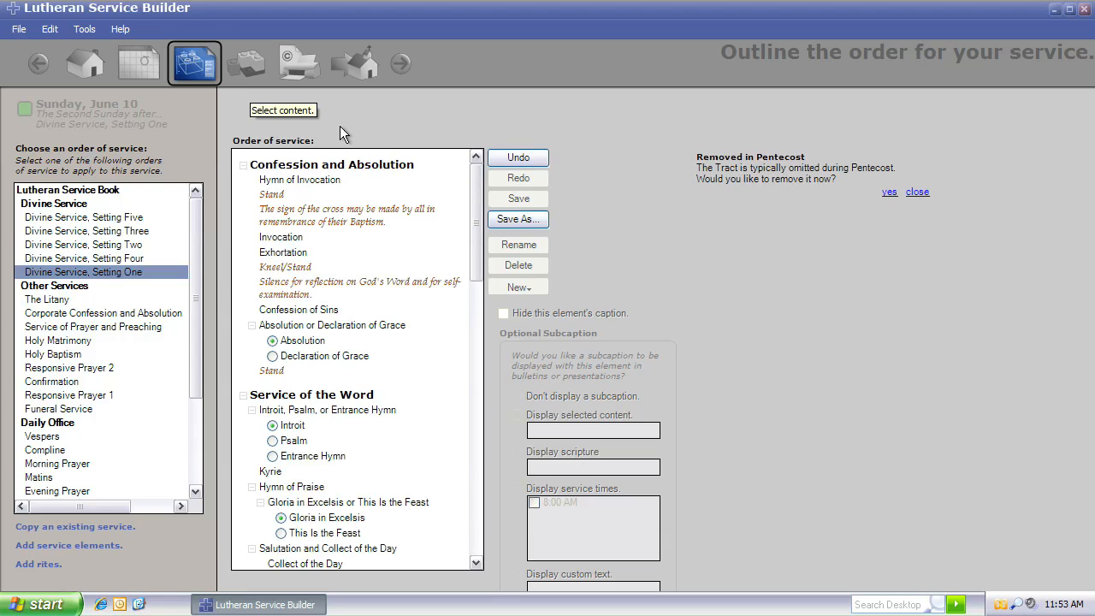
{"action": "mouse_move", "coordinate": [476, 175]}
{"action": "left_mouse_down"}
{"action": "mouse_move", "coordinate": [475, 483]}
{"action": "mouse_move", "coordinate": [474, 156]}
{"action": "left_mouse_up"}
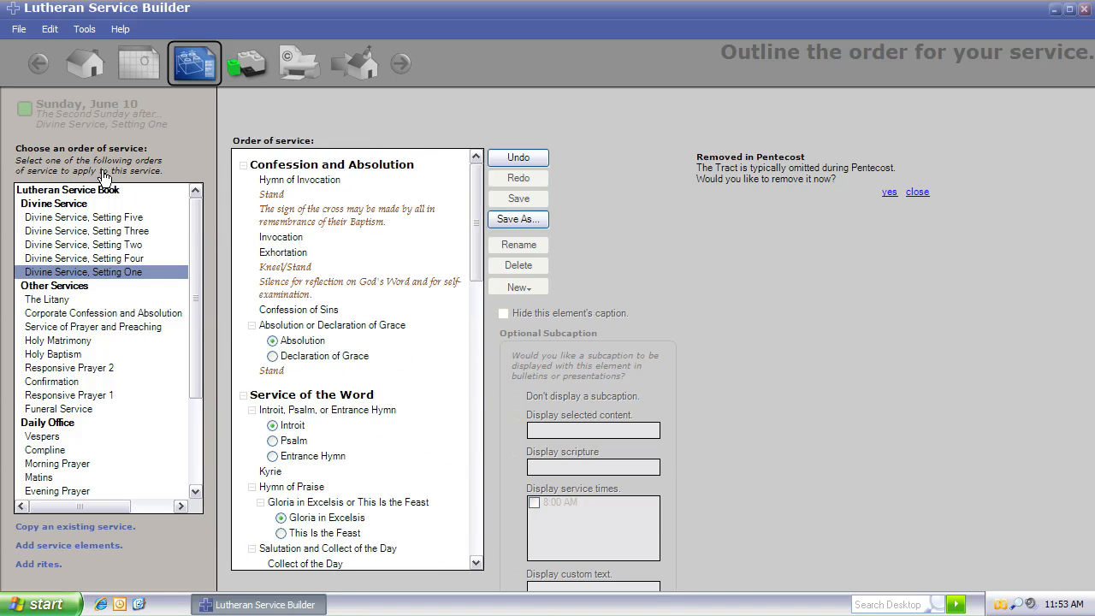
{"action": "left_click", "coordinate": [106, 198]}
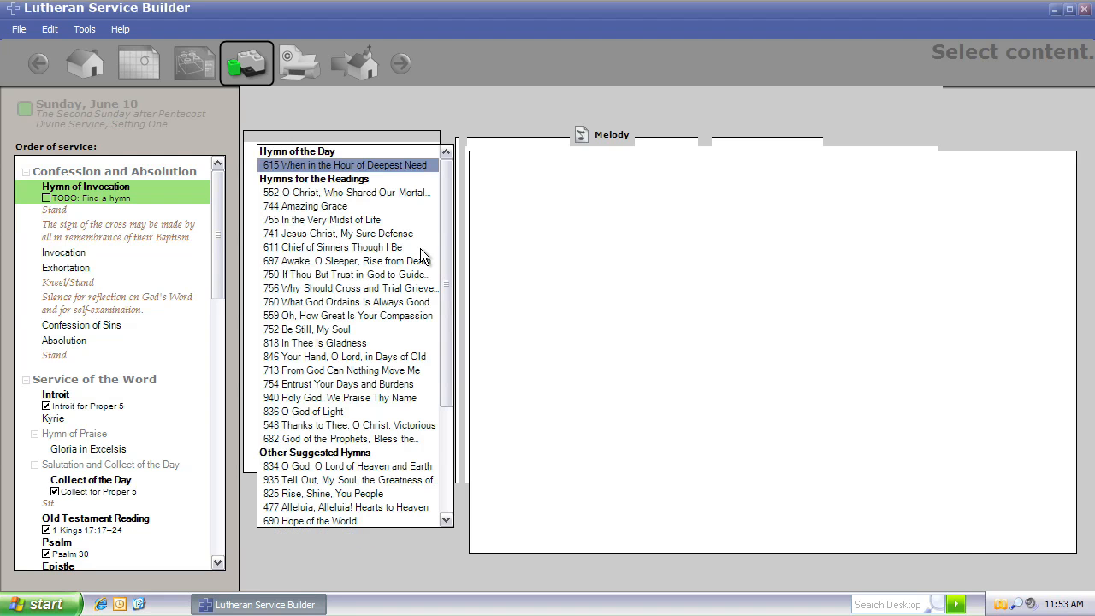
Step: Choose hymn 552 O Christ, Who Shared Our Mortal Life for the Hymn of Invocation and view its melody
{"action": "left_click", "coordinate": [359, 194]}
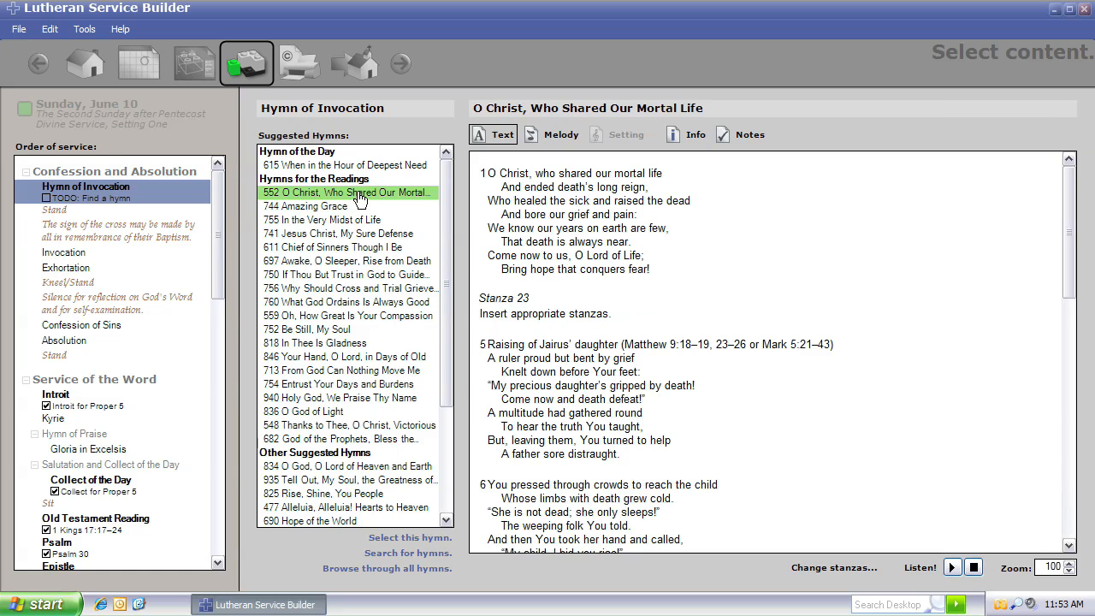
{"action": "left_click_drag", "start_coordinate": [215, 238], "coordinate": [220, 292]}
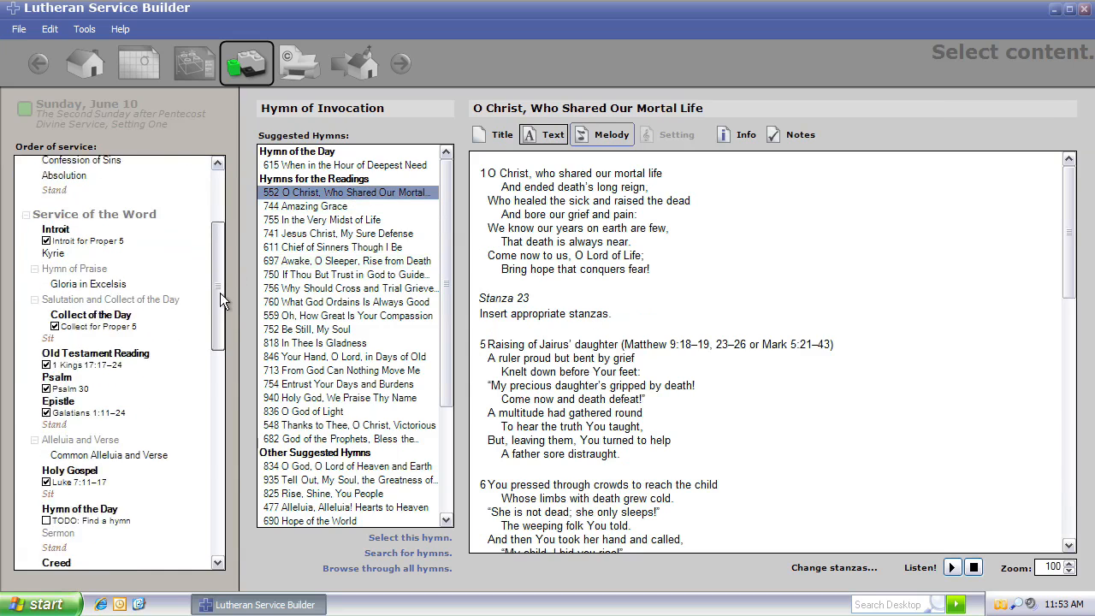
{"action": "scroll", "coordinate": [220, 292], "scroll_direction": "down", "scroll_amount": 1}
{"action": "left_click", "coordinate": [601, 132]}
Step: Assign hymn 615 When in the Hour of Deepest Need to the Hymn of the Day
{"action": "left_click_drag", "start_coordinate": [216, 264], "coordinate": [219, 359]}
{"action": "left_click", "coordinate": [124, 236]}
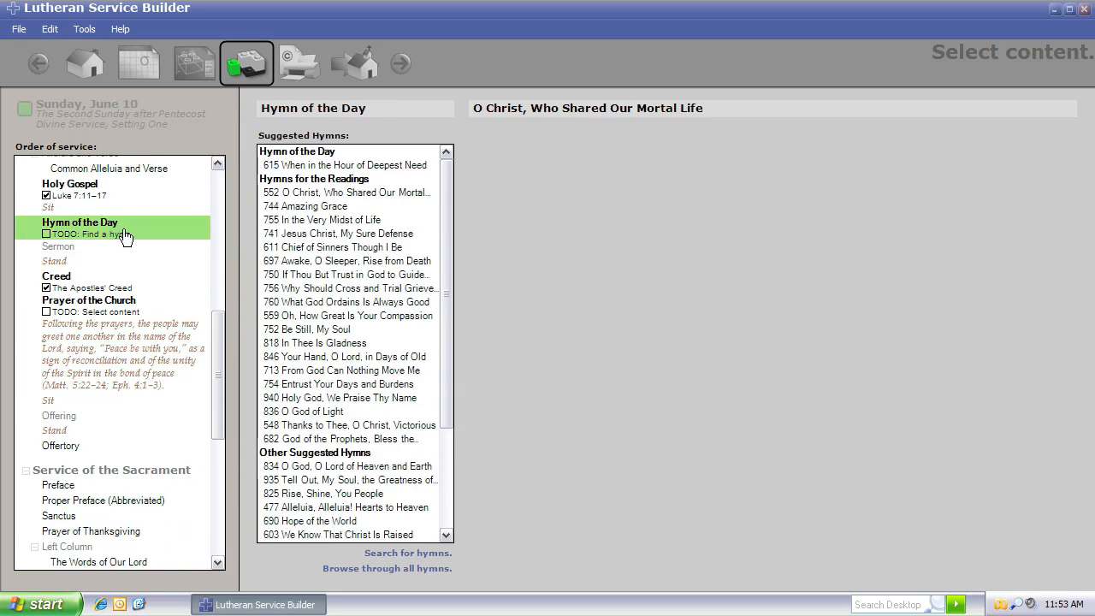
{"action": "left_click", "coordinate": [355, 165]}
Step: Assign hymn 713 From God Can Nothing Move Me to the first Distribution Hymn, then select the second Distribution Hymn
{"action": "left_click_drag", "start_coordinate": [216, 338], "coordinate": [220, 471]}
{"action": "left_click", "coordinate": [82, 424]}
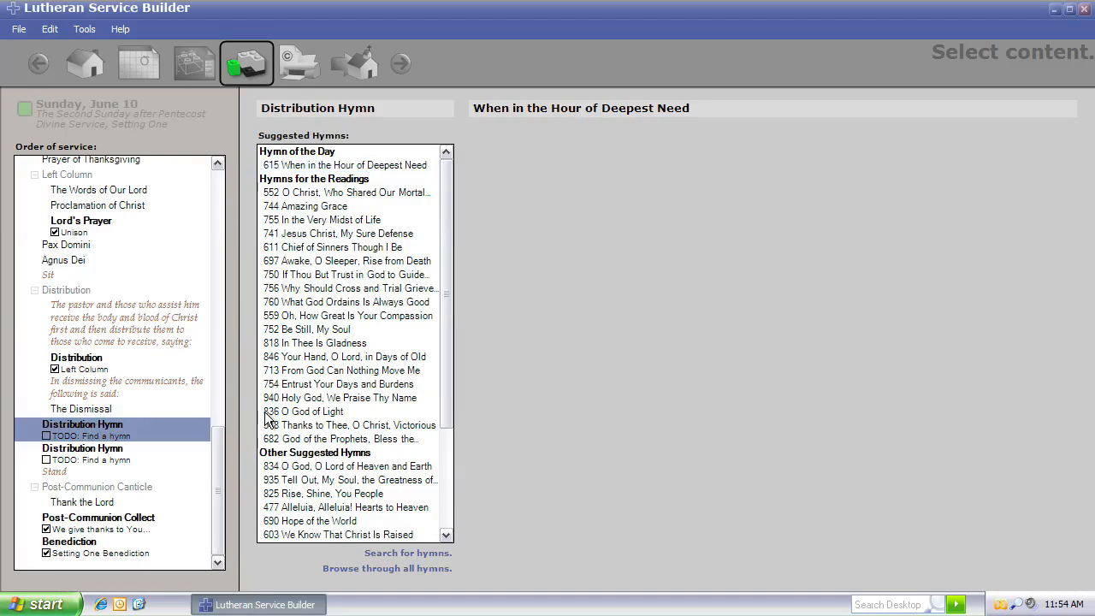
{"action": "left_click", "coordinate": [316, 371]}
{"action": "left_click", "coordinate": [105, 459]}
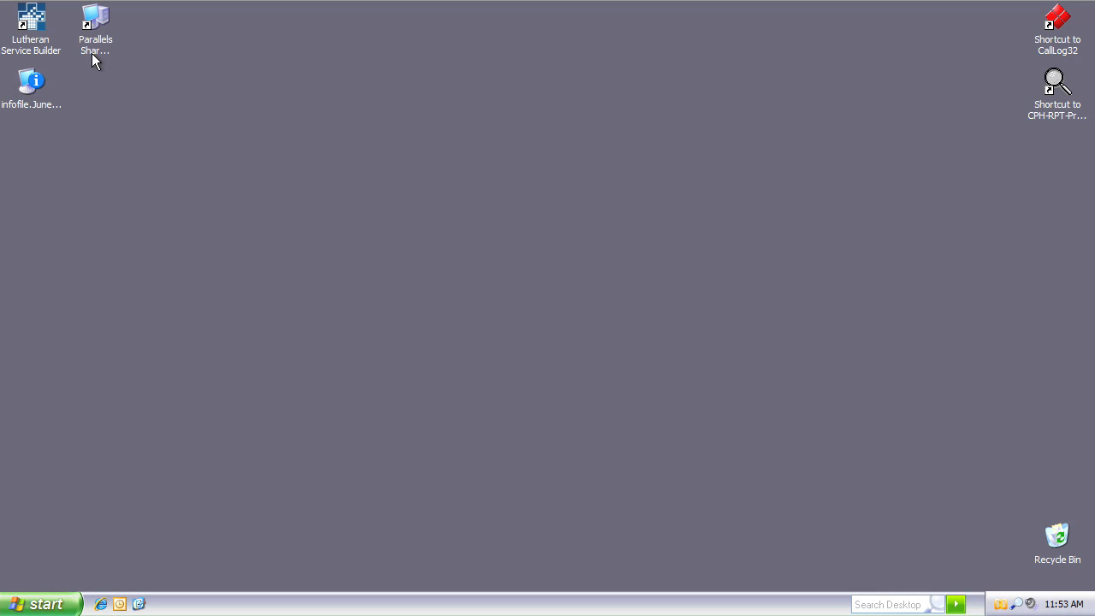
Step: Launch Lutheran Service Builder and open Create/Edit a service
{"action": "double_click", "coordinate": [38, 25]}
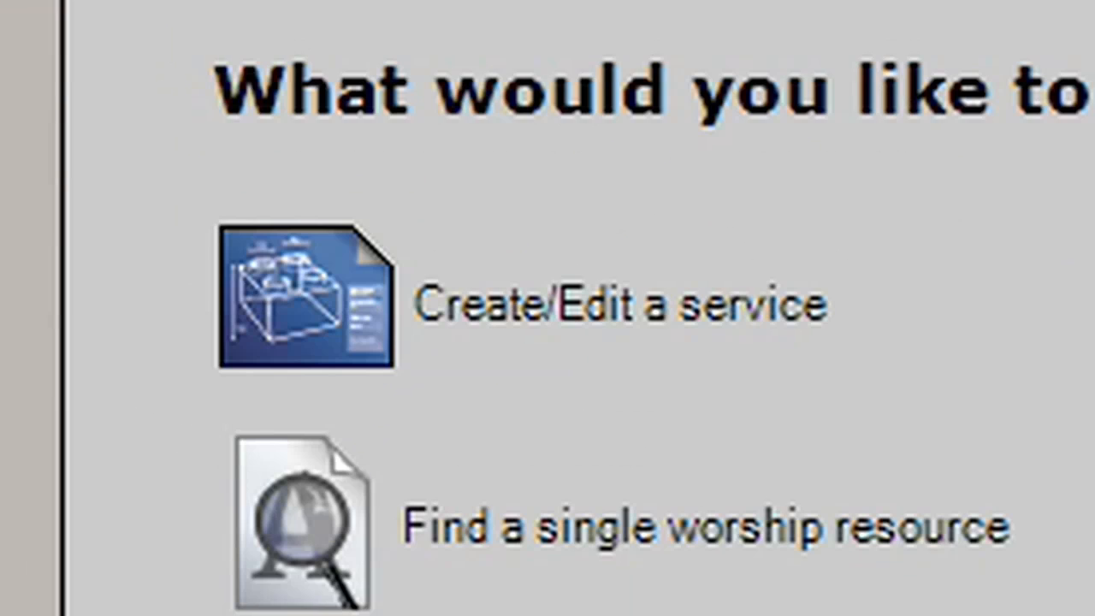
{"action": "left_click", "coordinate": [696, 306]}
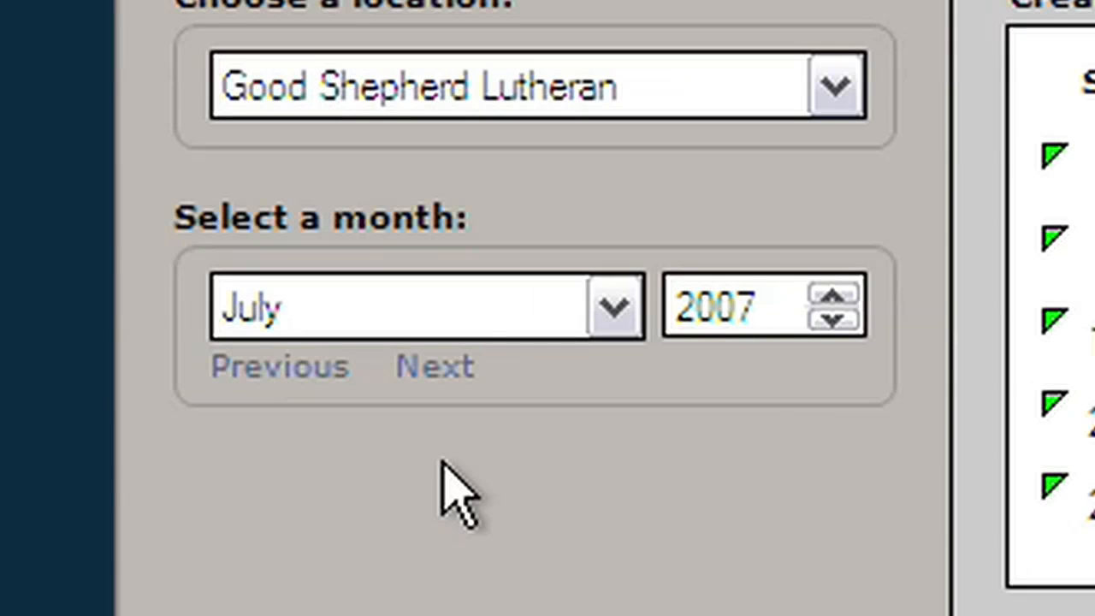
Step: Create a new service for Sunday, July 22, 2007 at Good Shepherd Lutheran
{"action": "left_click", "coordinate": [434, 367]}
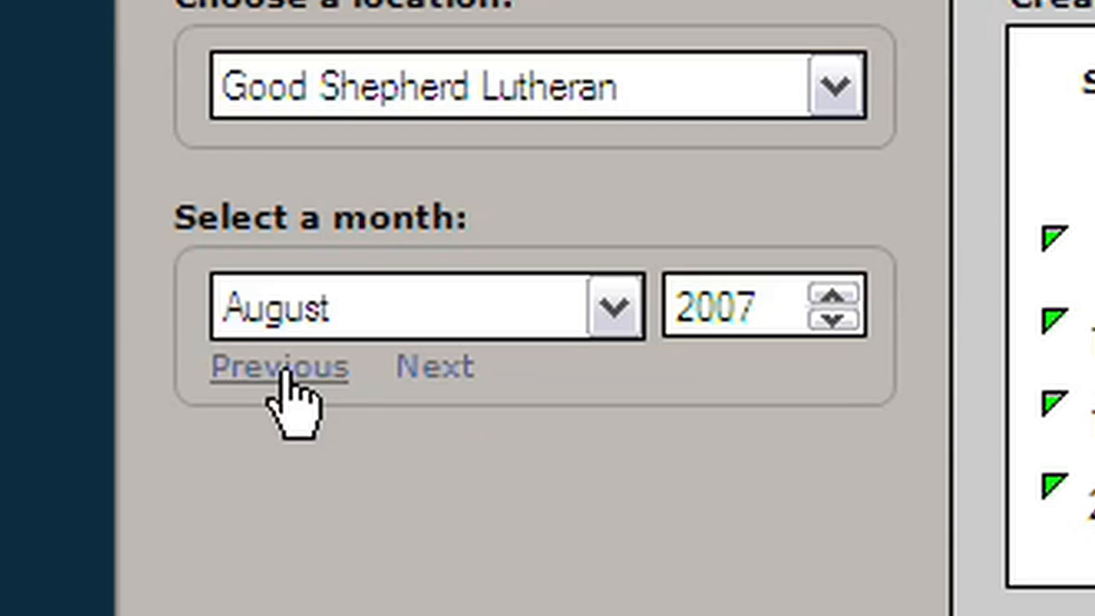
{"action": "left_click", "coordinate": [282, 370]}
{"action": "left_click", "coordinate": [151, 385]}
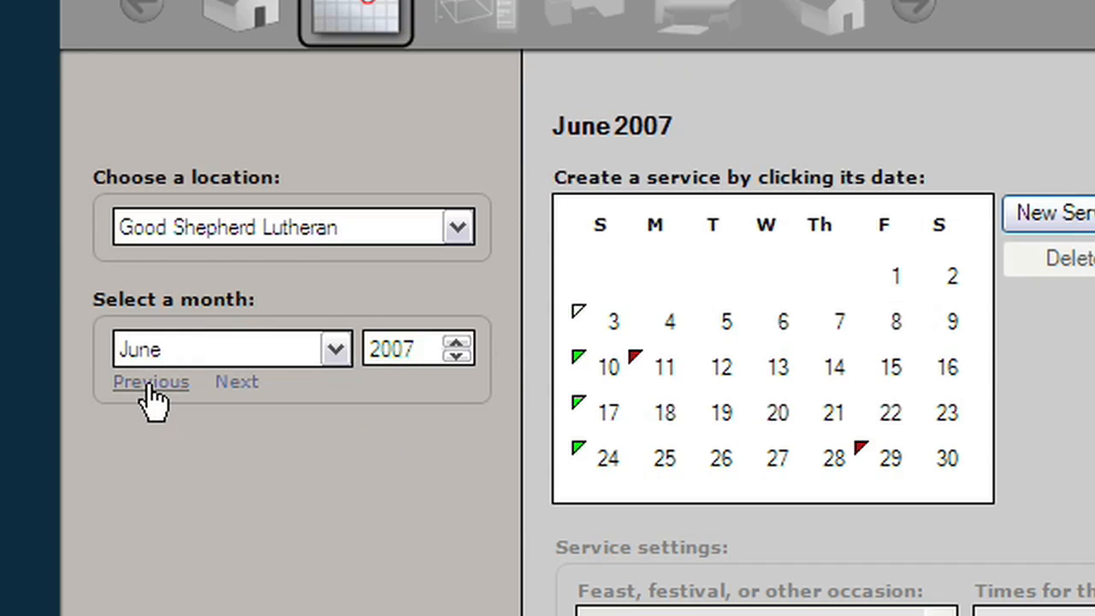
{"action": "left_click", "coordinate": [239, 382]}
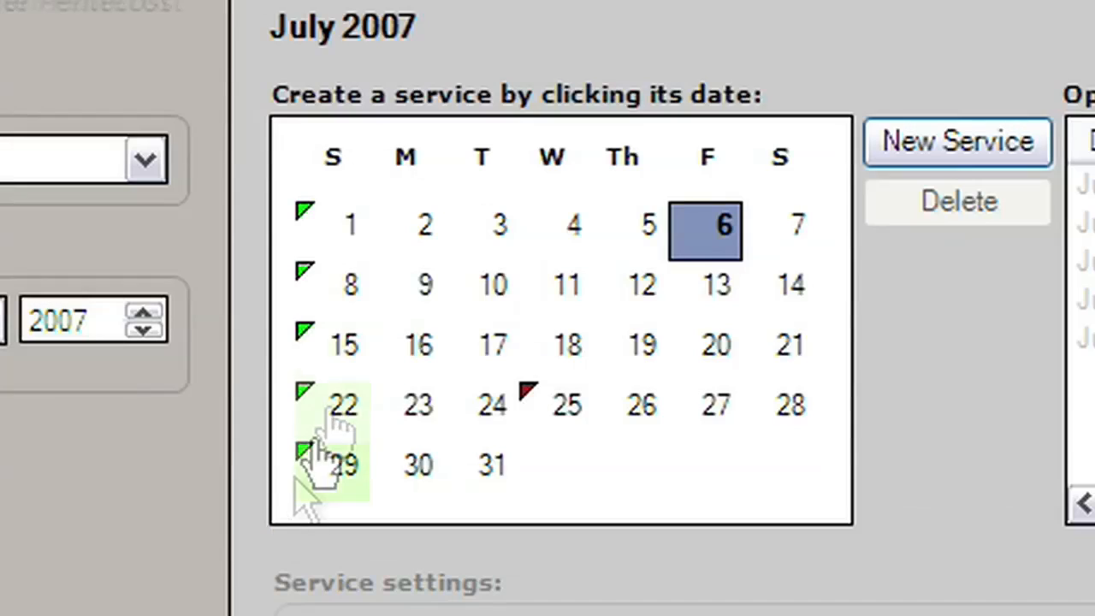
{"action": "left_click", "coordinate": [346, 412]}
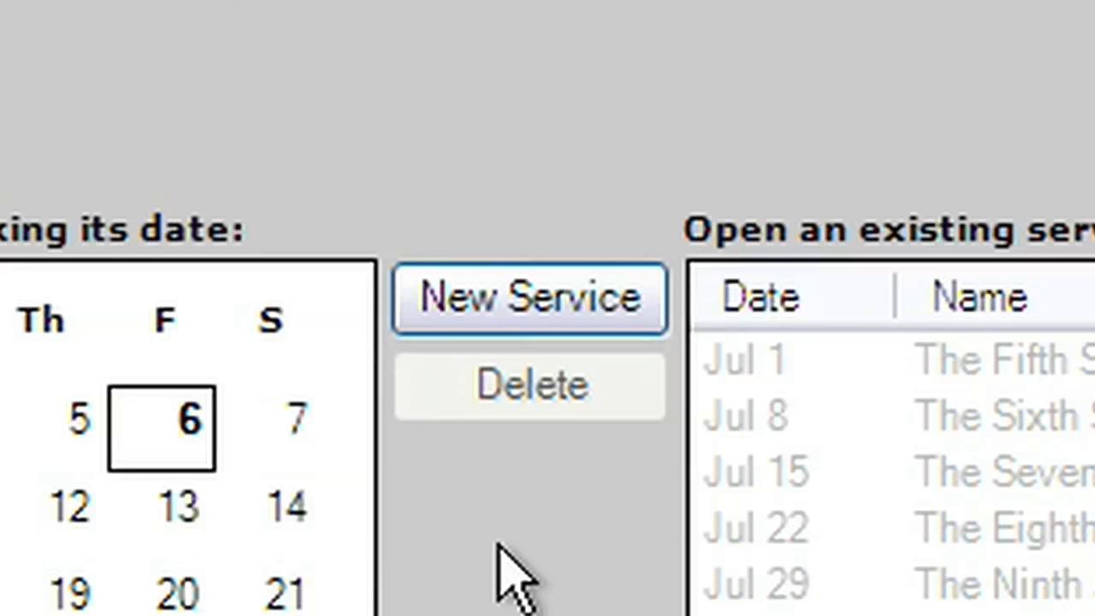
{"action": "left_click", "coordinate": [557, 314]}
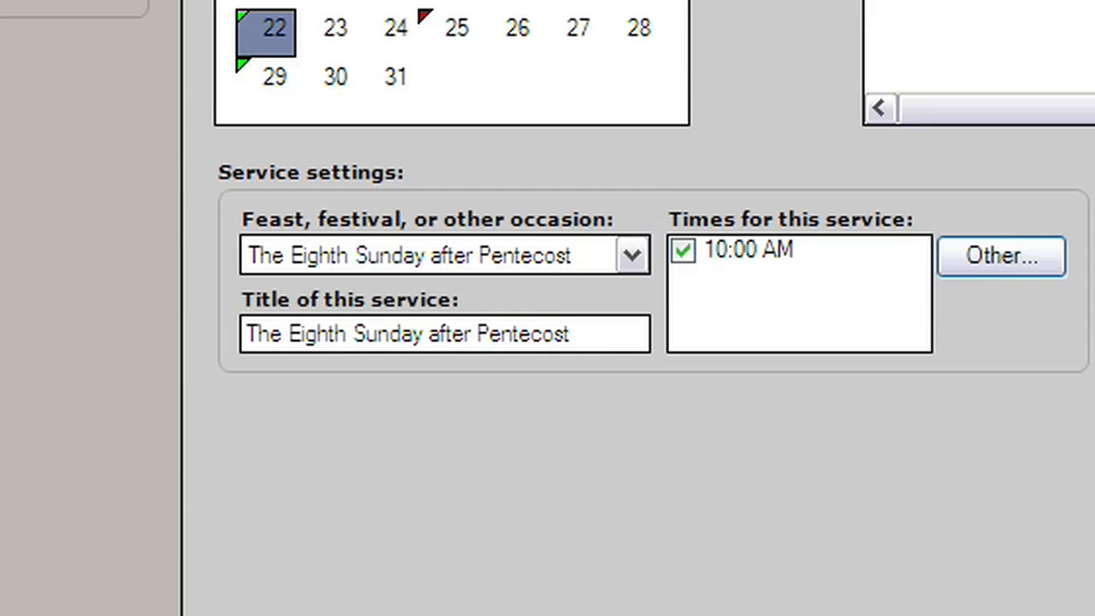
Step: Review the feast or occasion options, then set the service title to Sunday Service
{"action": "left_click", "coordinate": [630, 256]}
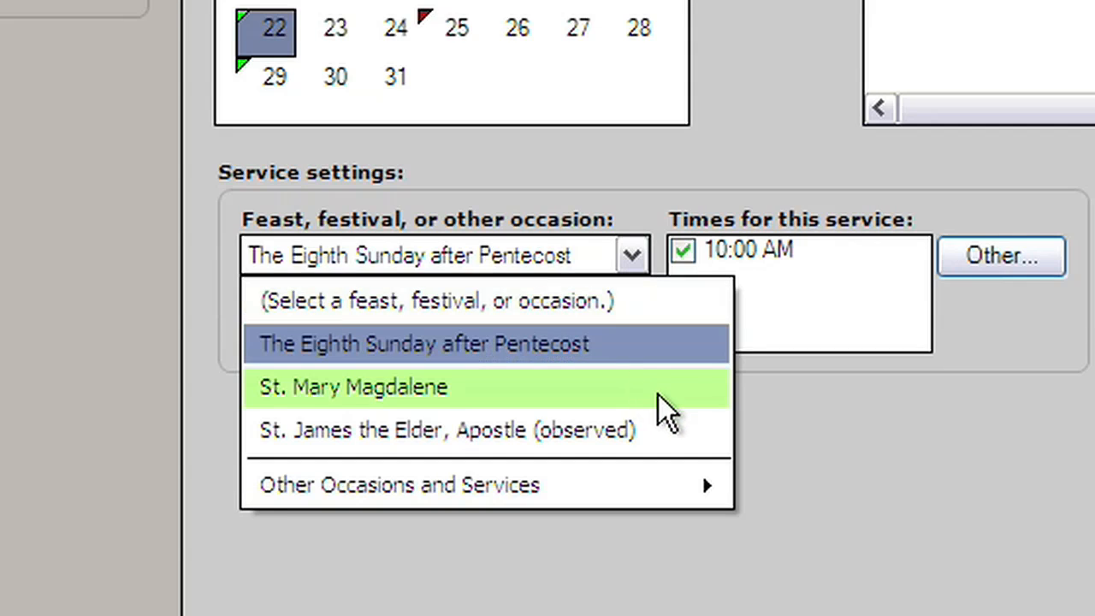
{"action": "left_click", "coordinate": [628, 261]}
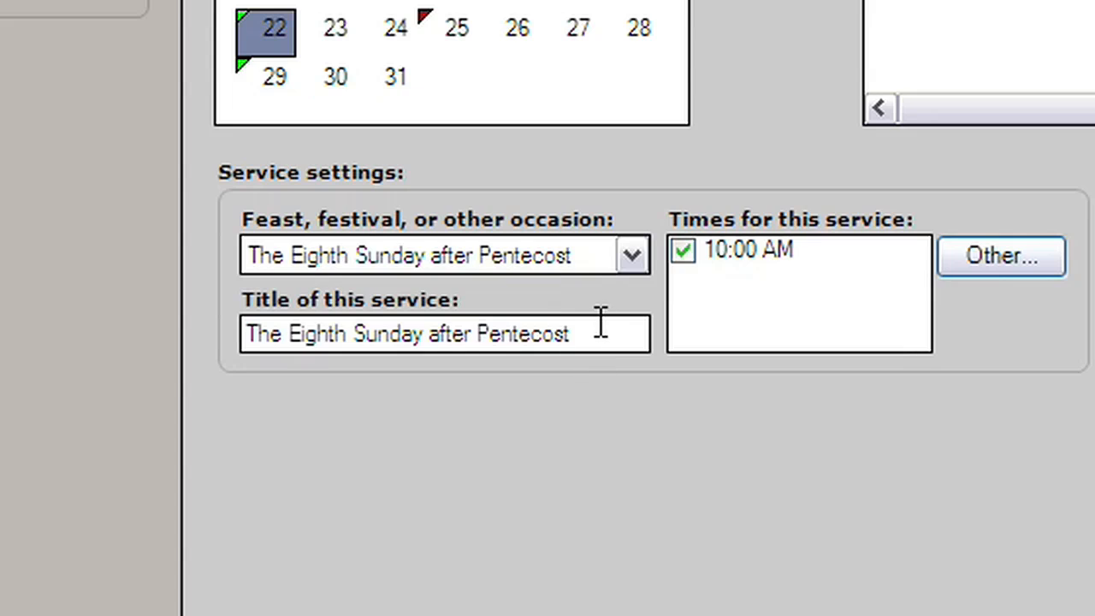
{"action": "left_click_drag", "start_coordinate": [599, 334], "coordinate": [180, 313]}
{"action": "type", "text": "Sunday Servic"}
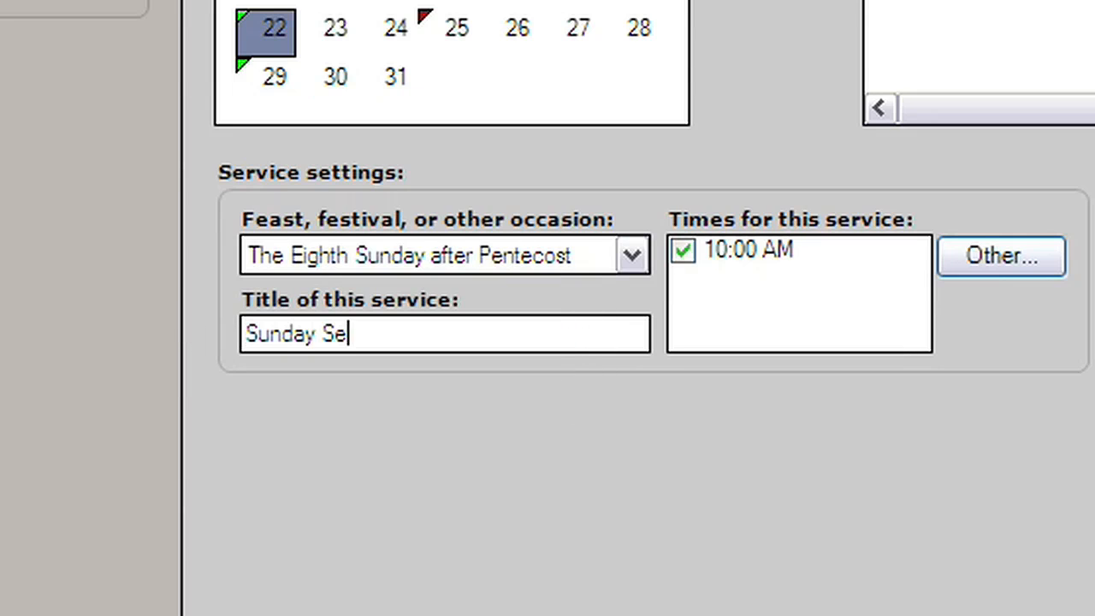
{"action": "type", "text": "e"}
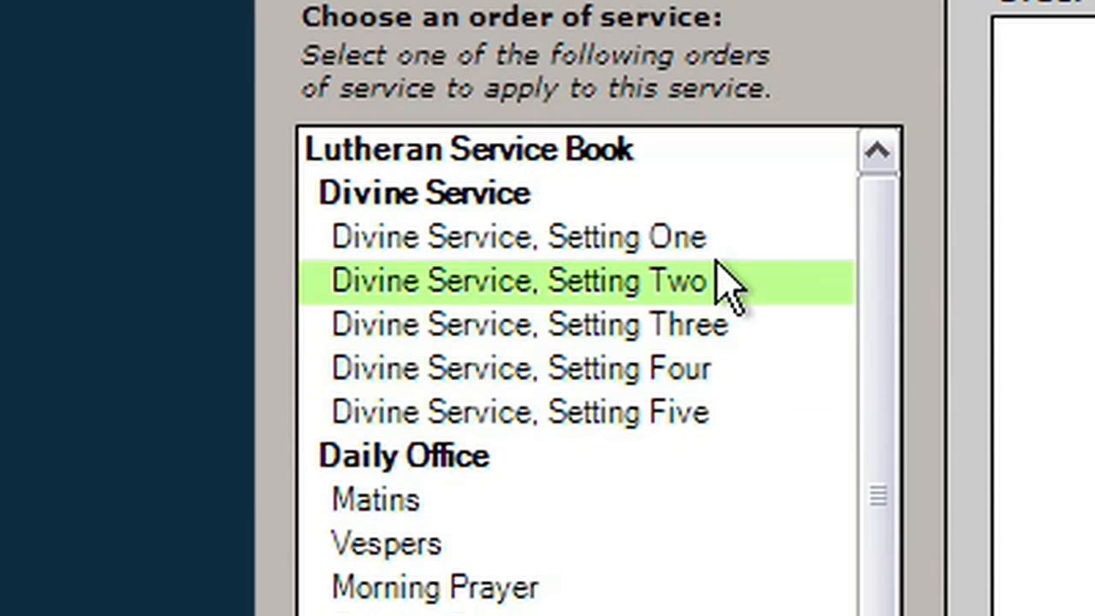
Step: Apply Divine Service, Setting One and choose This Is the Feast as the Hymn of Praise
{"action": "left_click", "coordinate": [723, 256]}
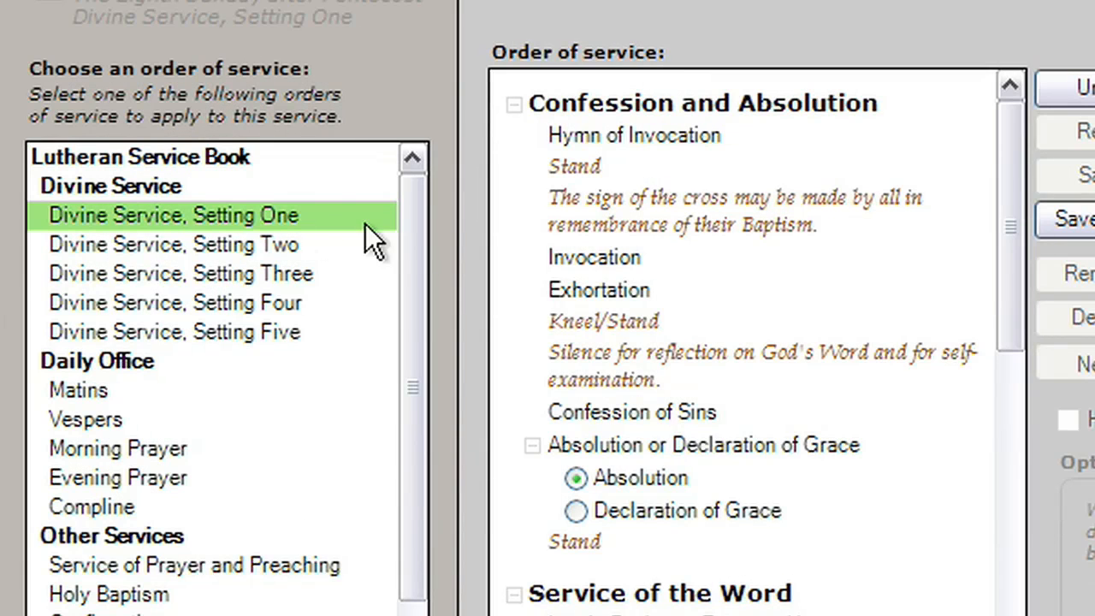
{"action": "left_click_drag", "start_coordinate": [1020, 220], "coordinate": [1024, 360]}
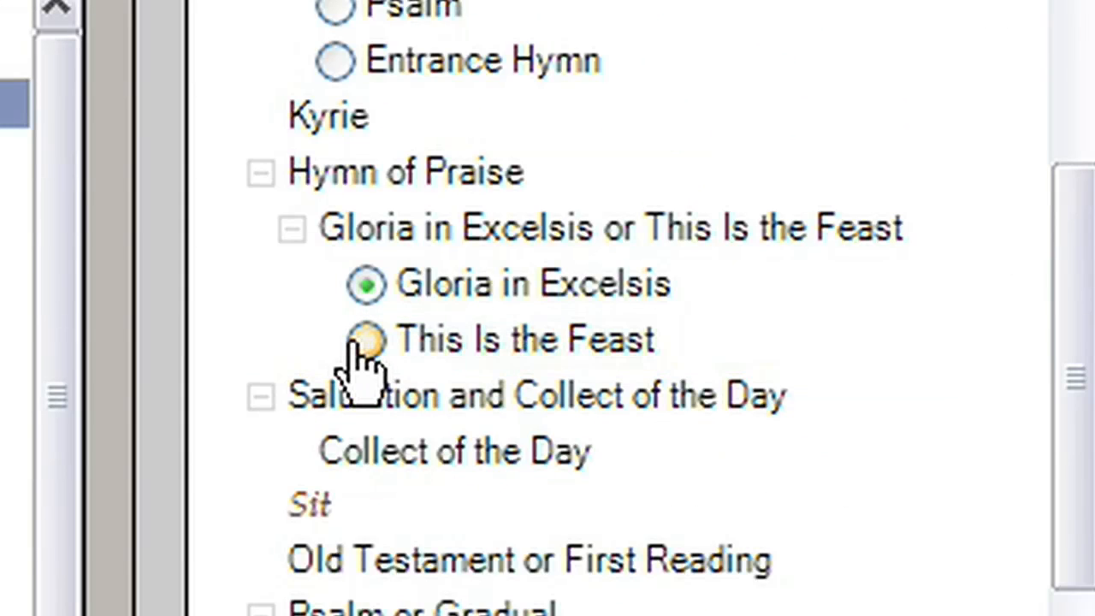
{"action": "left_click", "coordinate": [593, 354]}
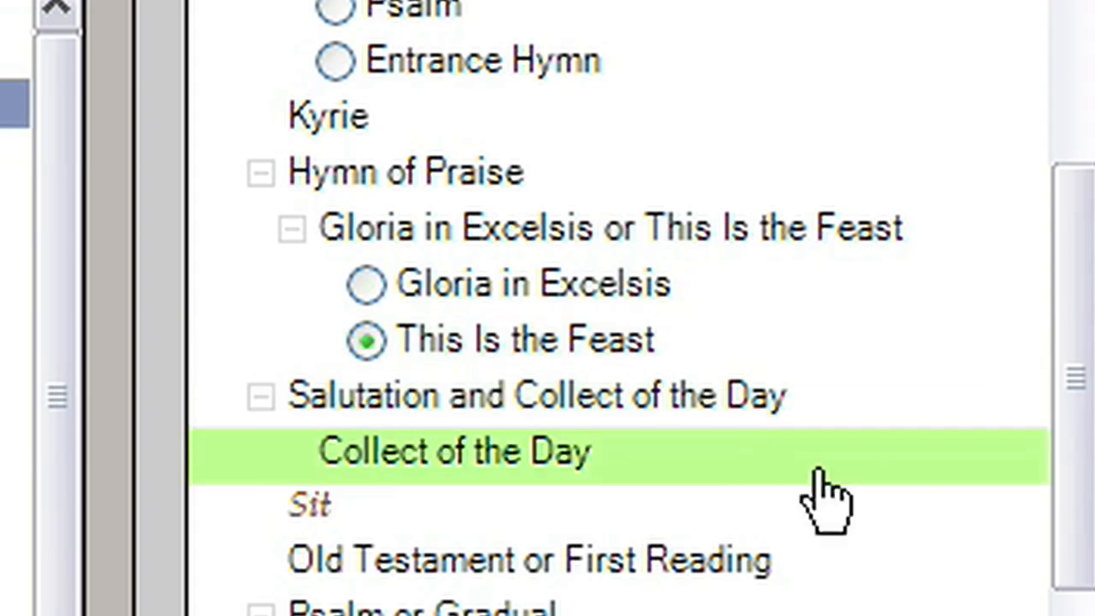
Step: Drag the Creed element higher within the Service of the Word
{"action": "left_click_drag", "start_coordinate": [1075, 362], "coordinate": [1062, 612]}
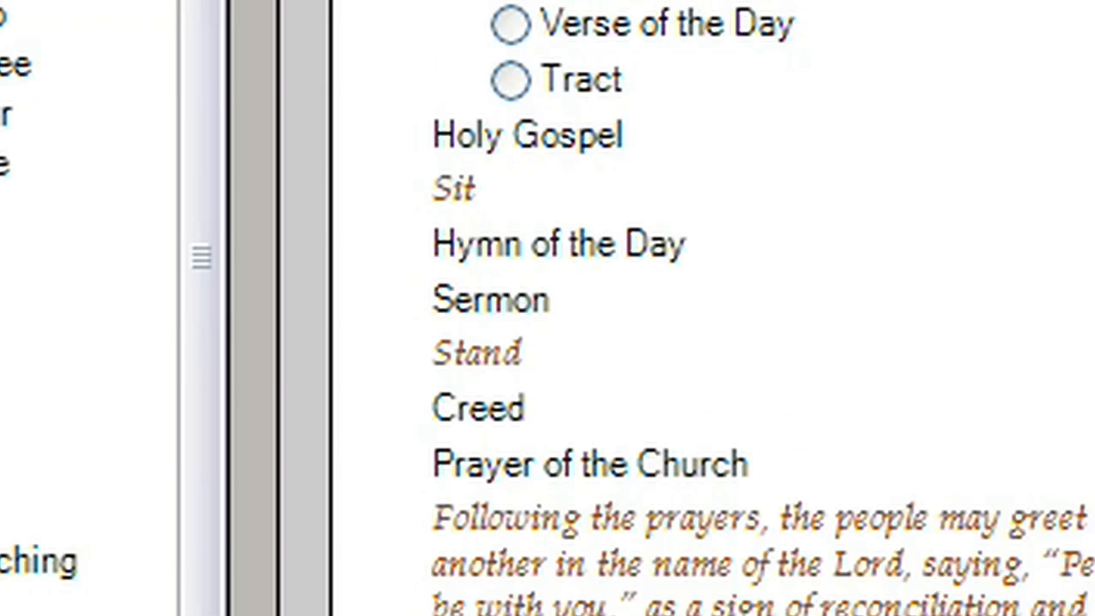
{"action": "mouse_move", "coordinate": [501, 409]}
{"action": "left_mouse_down"}
{"action": "mouse_move", "coordinate": [563, 116]}
{"action": "mouse_move", "coordinate": [552, 155]}
{"action": "mouse_move", "coordinate": [565, 167]}
{"action": "left_mouse_up"}
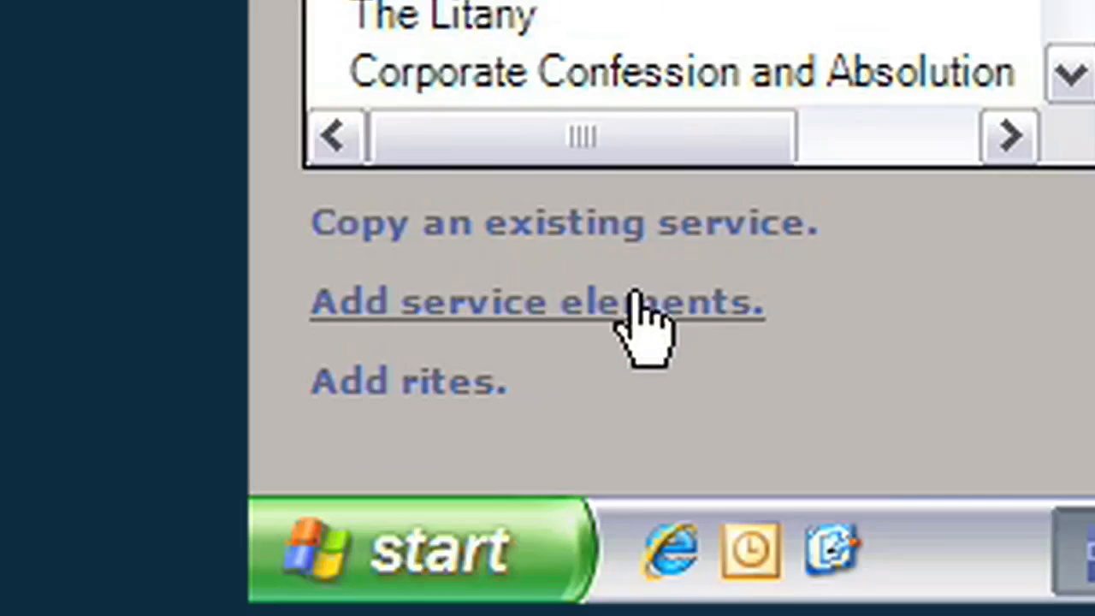
Step: Add a Hymn service element between the two Distribution Hymns
{"action": "left_click", "coordinate": [91, 544]}
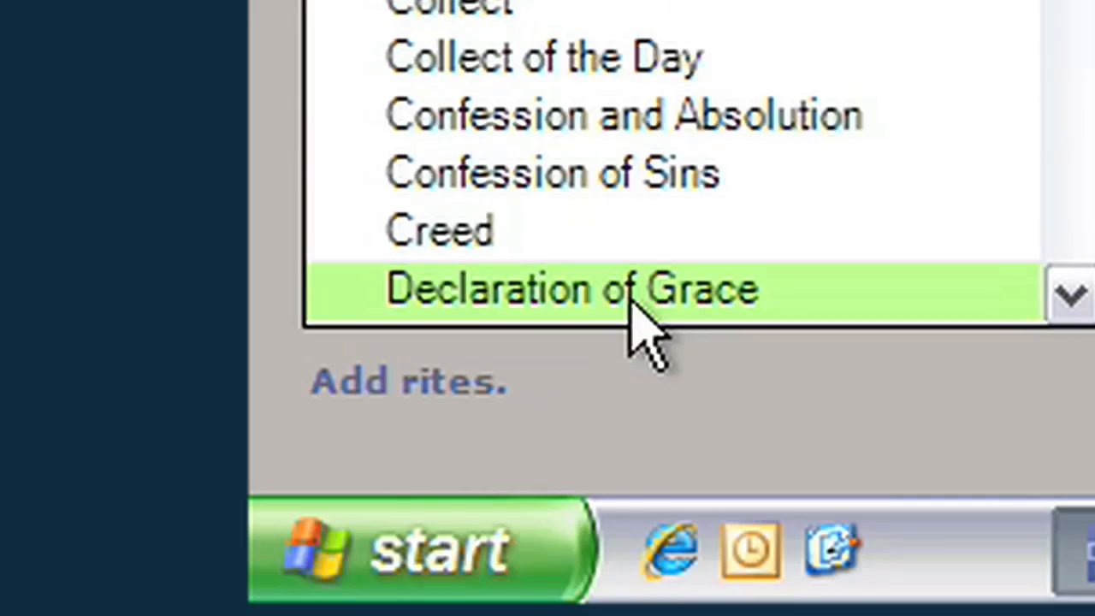
{"action": "left_click_drag", "start_coordinate": [702, 151], "coordinate": [697, 280]}
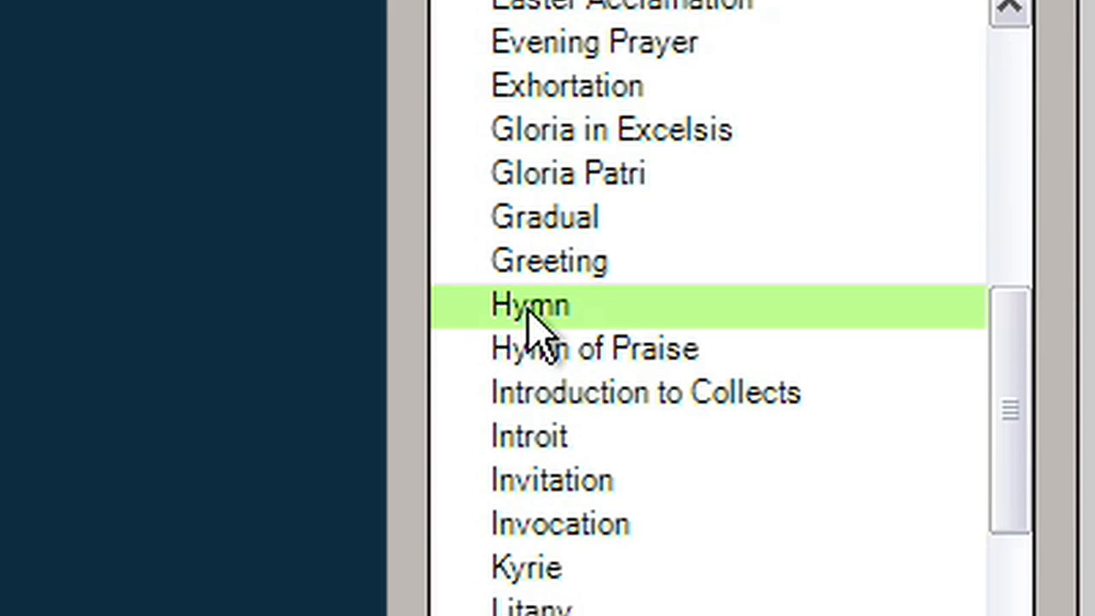
{"action": "left_click_drag", "start_coordinate": [542, 330], "coordinate": [517, 338]}
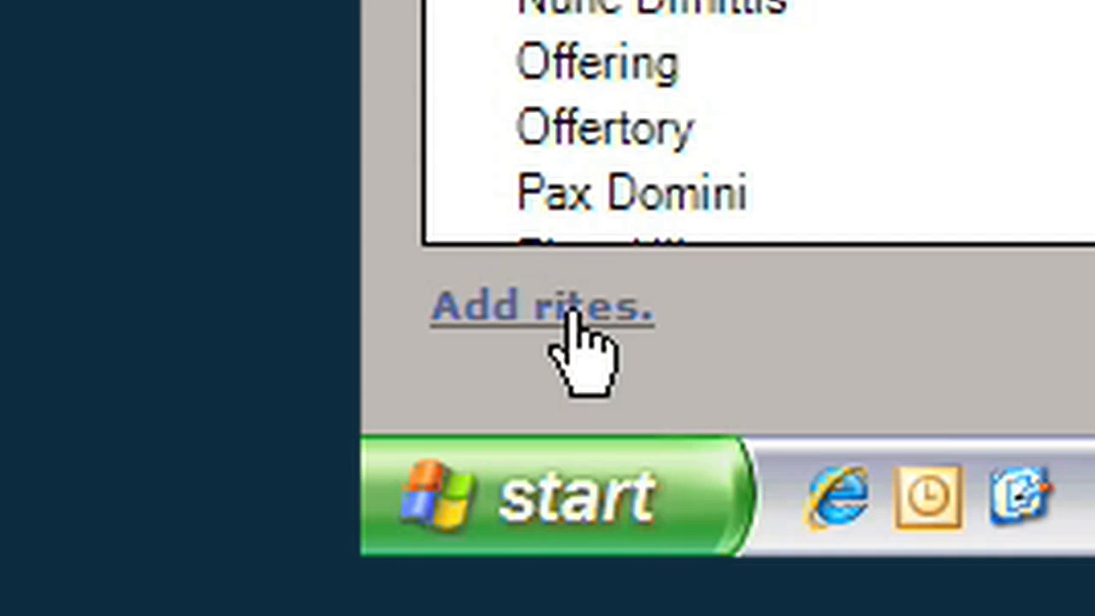
Step: Insert the Holy Baptism rite near the start of the order of service, including the rite's entire contents
{"action": "left_click", "coordinate": [569, 315]}
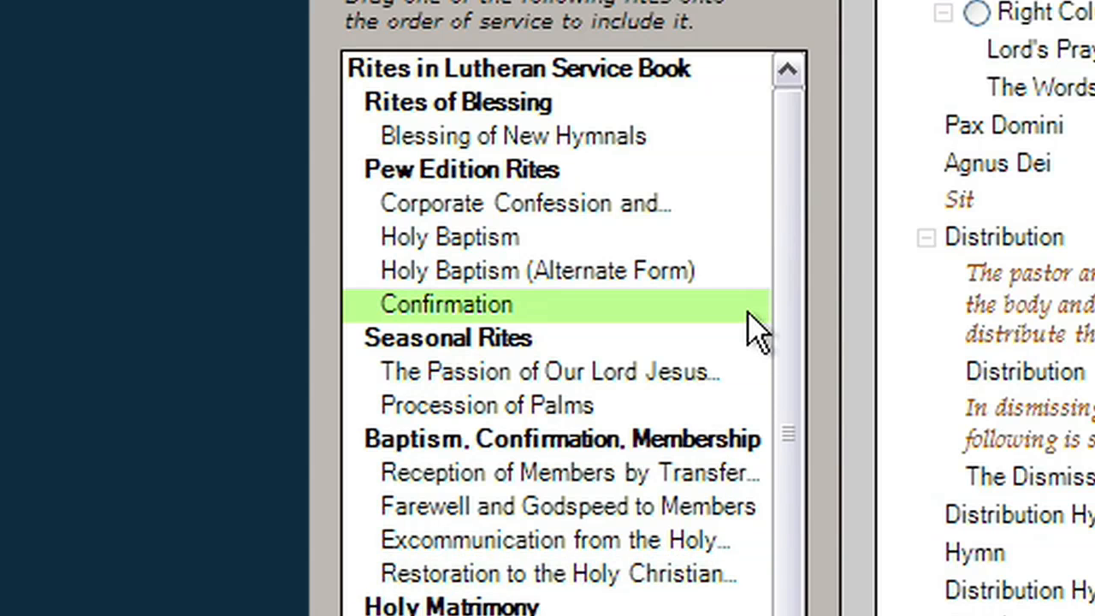
{"action": "scroll", "coordinate": [984, 308], "scroll_direction": "up", "scroll_amount": 10}
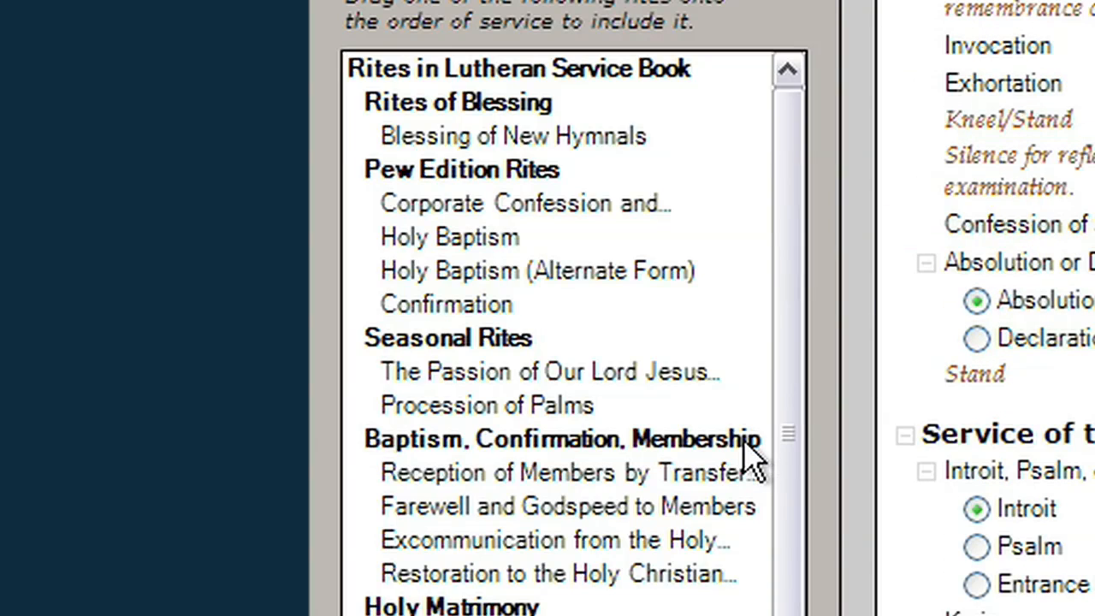
{"action": "left_click_drag", "start_coordinate": [434, 257], "coordinate": [990, 46]}
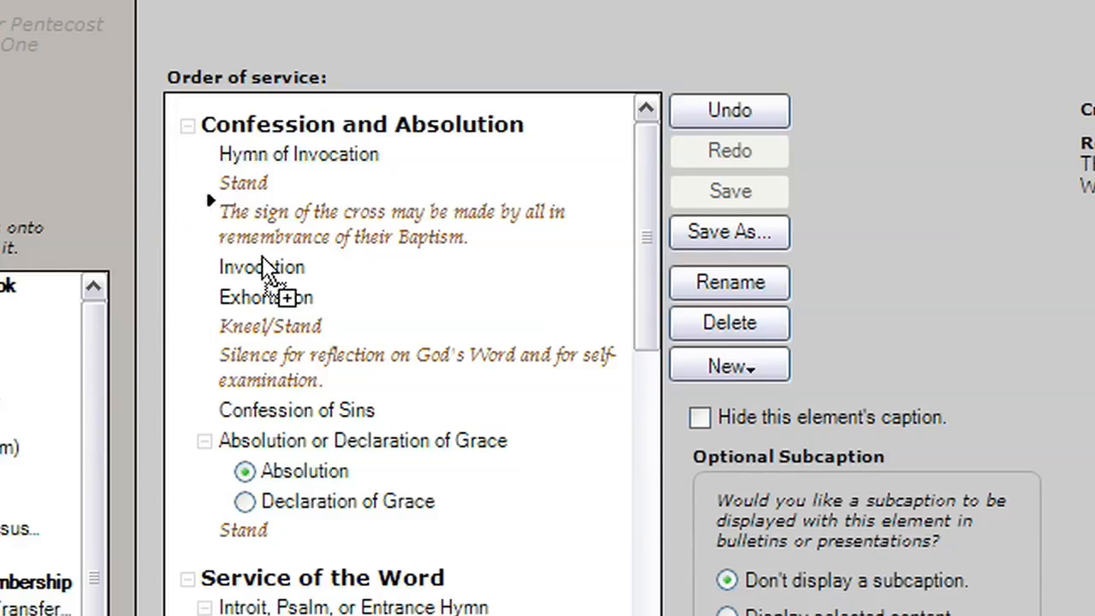
{"action": "mouse_move", "coordinate": [263, 257]}
{"action": "left_mouse_down"}
{"action": "mouse_move", "coordinate": [257, 296]}
{"action": "mouse_move", "coordinate": [248, 255]}
{"action": "left_mouse_up"}
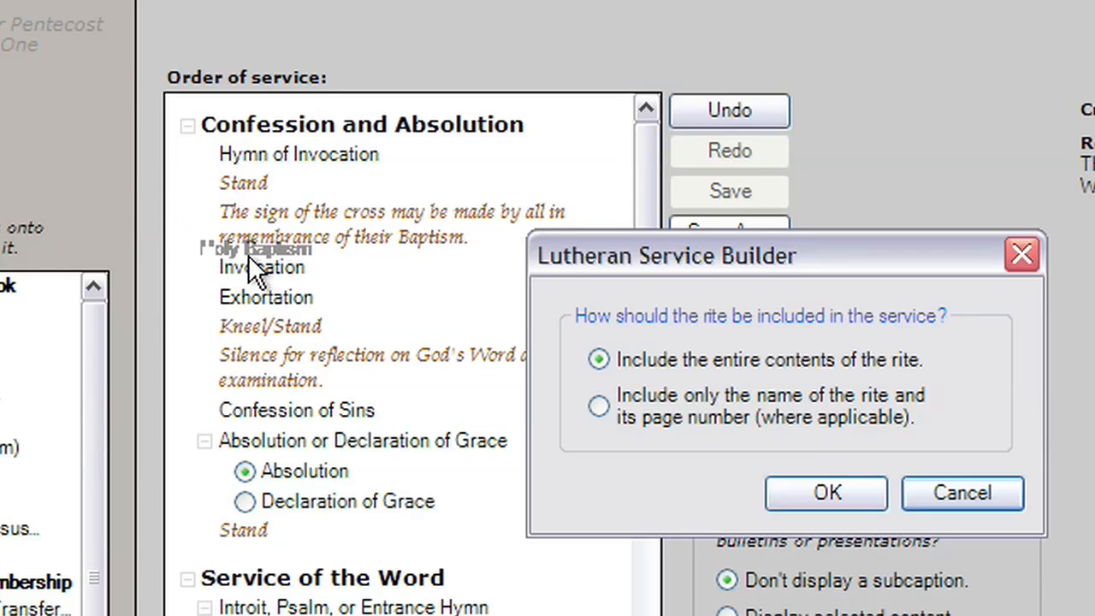
{"action": "left_click", "coordinate": [826, 493]}
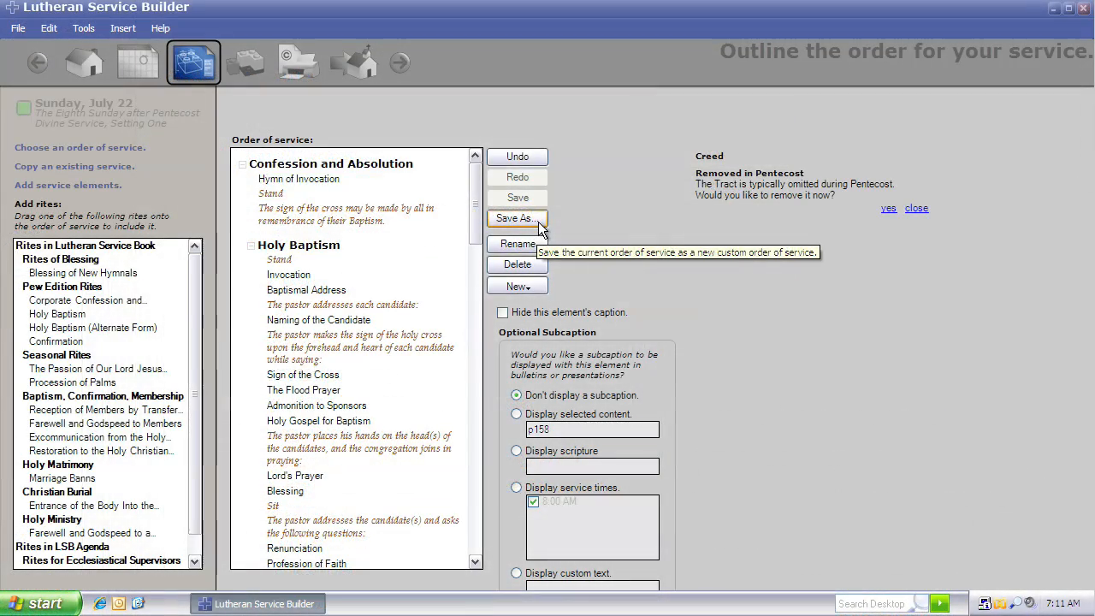
Step: Save the current order of service as a new custom liturgy named "Divine Service, Setting One w/ Baptism"
{"action": "left_click", "coordinate": [539, 223]}
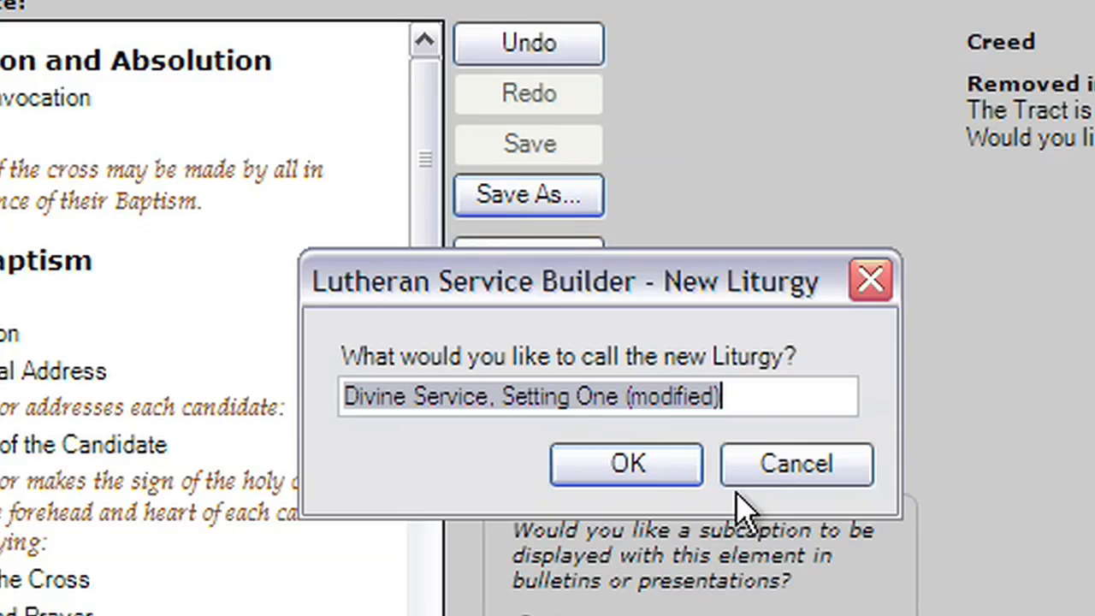
{"action": "key", "text": "End"}
{"action": "key", "text": "BackSpace"}
{"action": "key", "text": "BackSpace"}
{"action": "key", "text": "BackSpace"}
{"action": "key", "text": "BackSpace"}
{"action": "key", "text": "BackSpace"}
{"action": "key", "text": "BackSpace"}
{"action": "key", "text": "BackSpace"}
{"action": "key", "text": "BackSpace"}
{"action": "key", "text": "BackSpace"}
{"action": "key", "text": "BackSpace"}
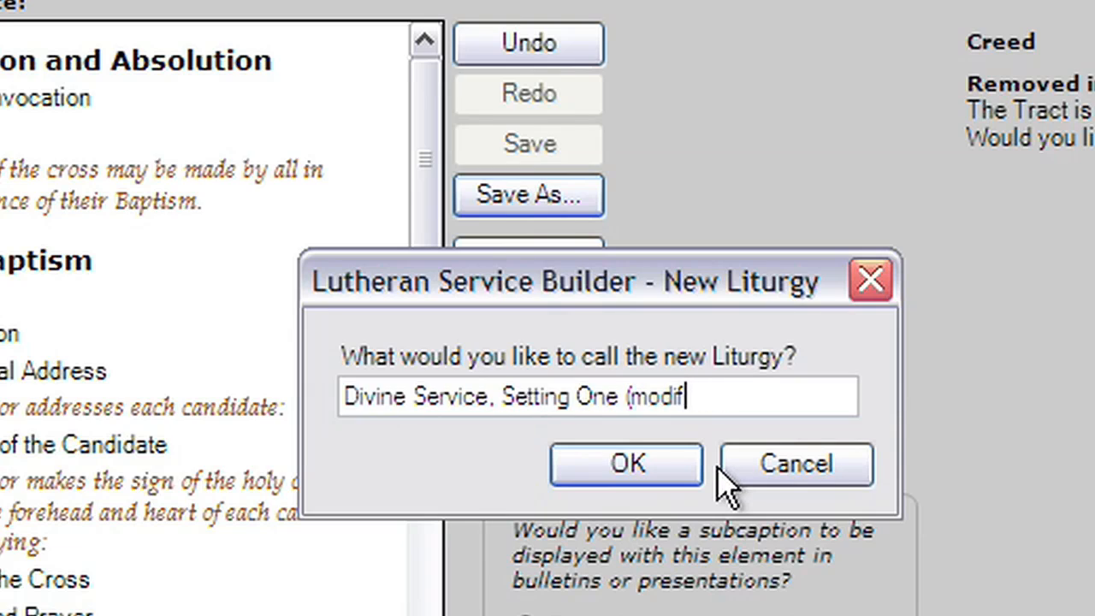
{"action": "type", "text": "w/ Baptism"}
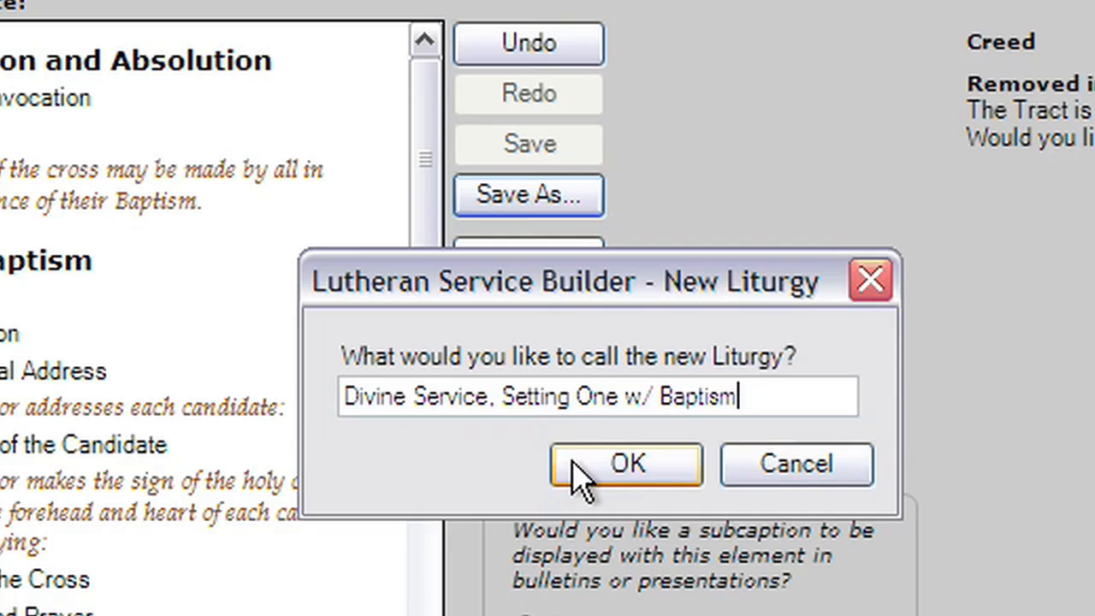
{"action": "left_click", "coordinate": [631, 479]}
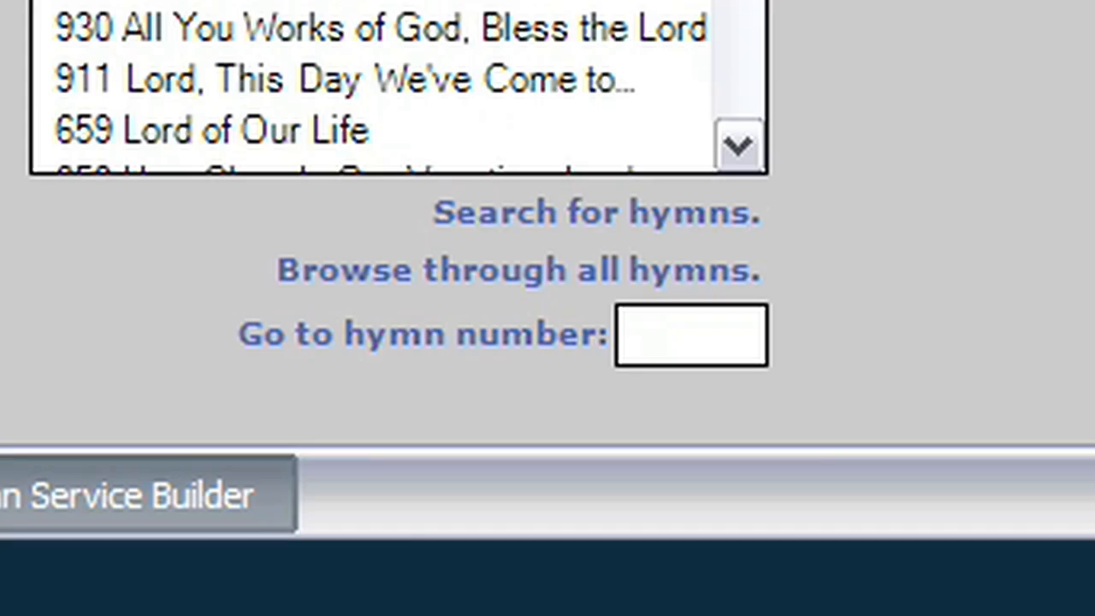
Step: Search the hymns for the Hymn of Invocation
{"action": "left_click", "coordinate": [556, 213]}
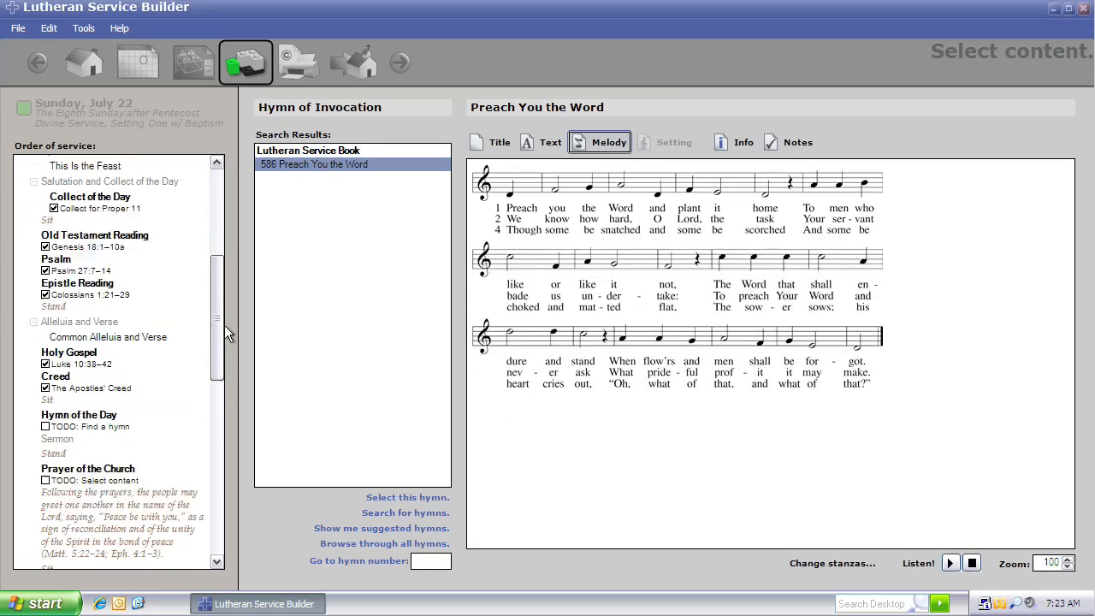
Step: Set the Old Testament Reading to the Other pericope Genesis 3:14-20
{"action": "scroll", "coordinate": [205, 283], "scroll_direction": "up", "scroll_amount": 1}
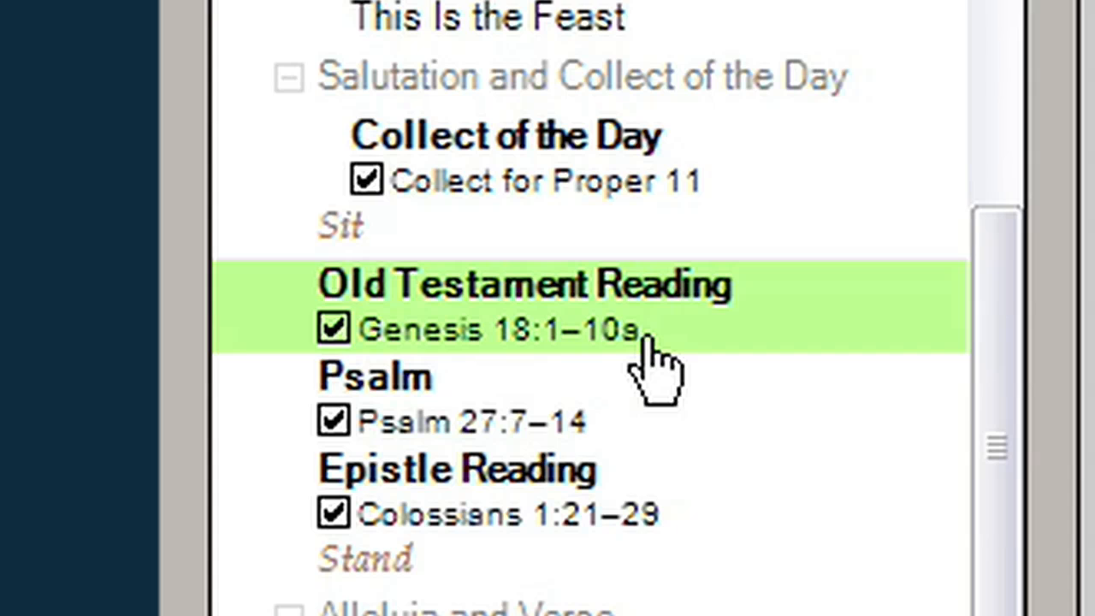
{"action": "left_click", "coordinate": [655, 364]}
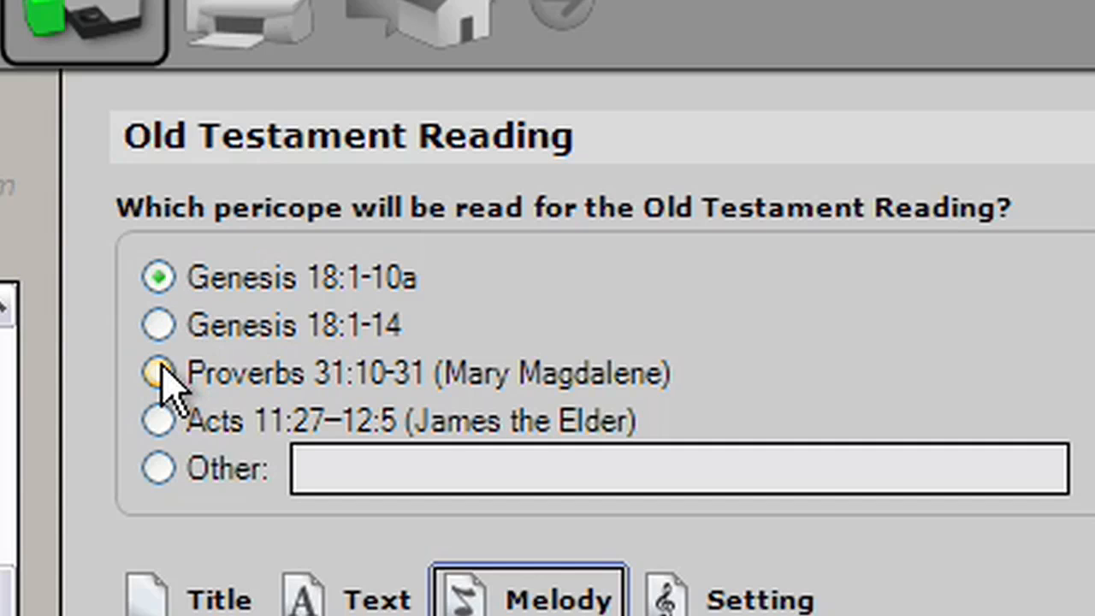
{"action": "left_click", "coordinate": [158, 467]}
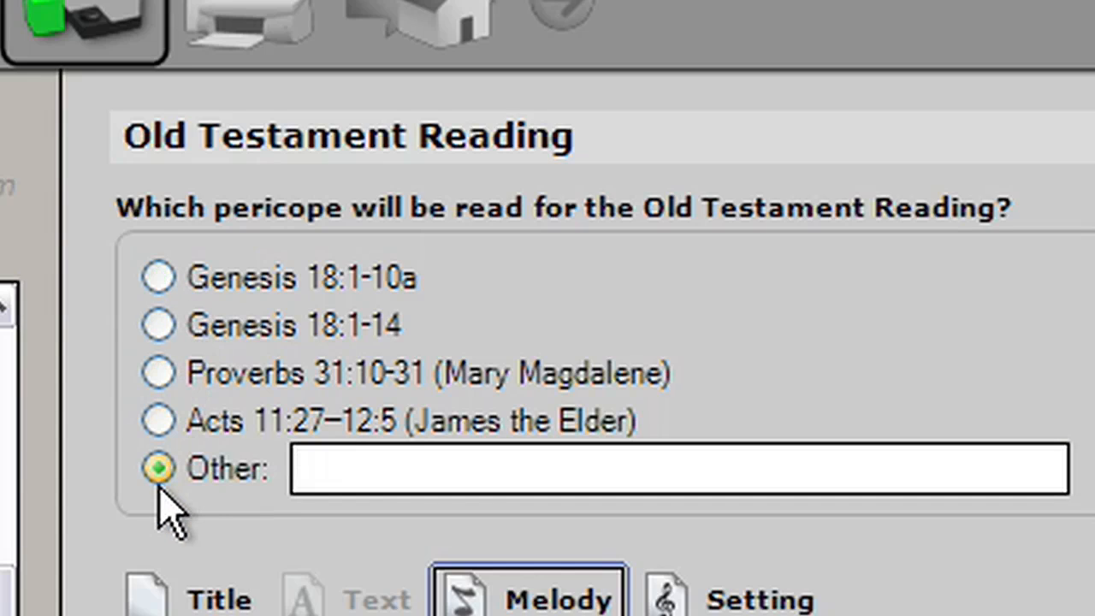
{"action": "left_click", "coordinate": [419, 468]}
{"action": "type", "text": "Genesis 3:14-20"}
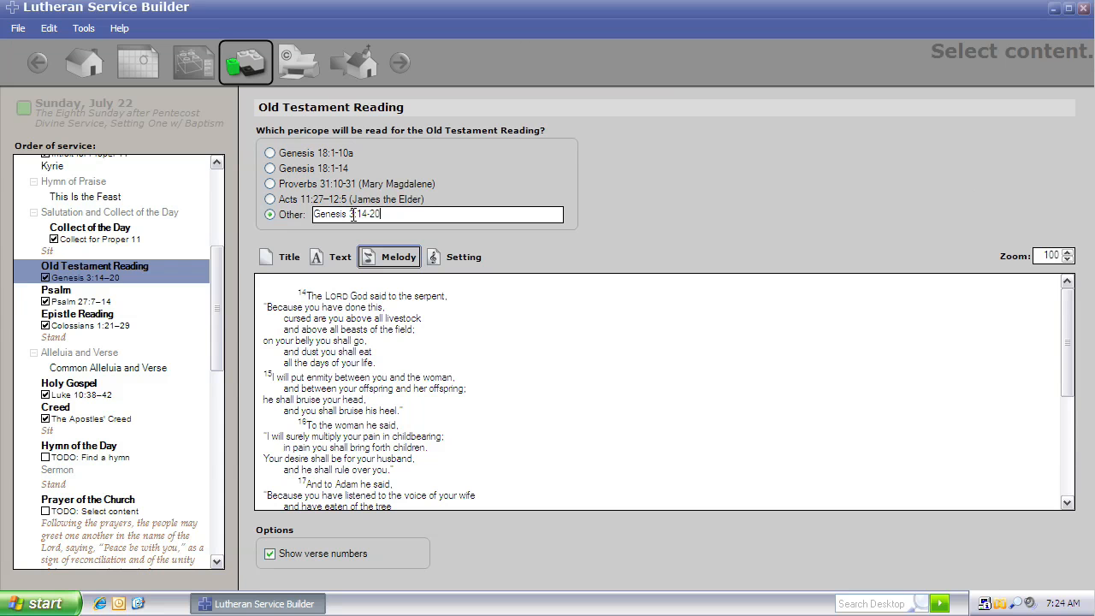
Step: Select the Kyrie and review its title, text and melody views
{"action": "left_click", "coordinate": [53, 166]}
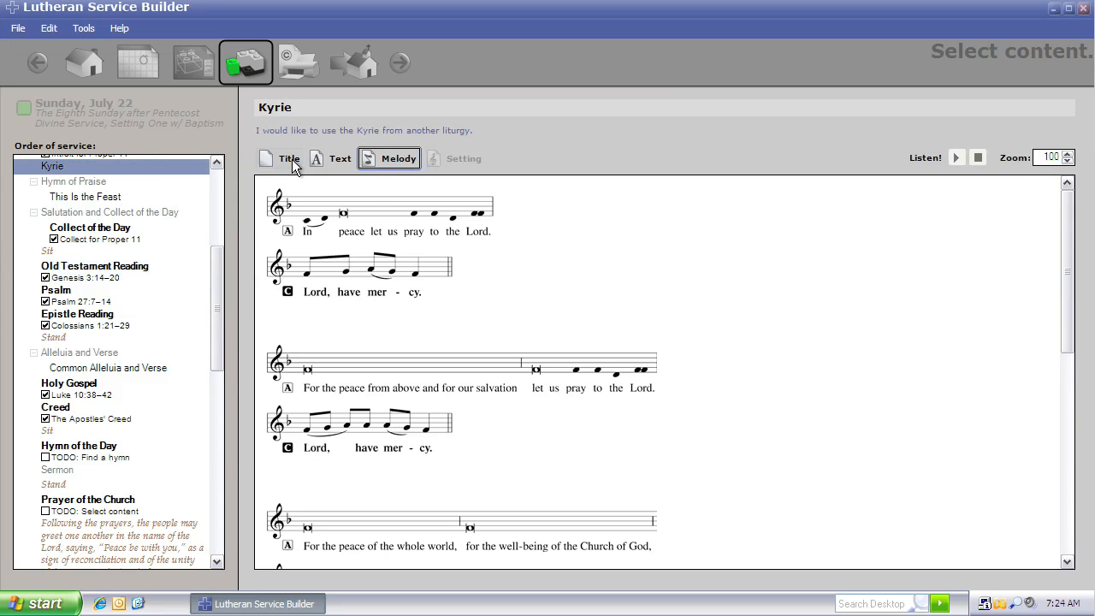
{"action": "left_click", "coordinate": [294, 161]}
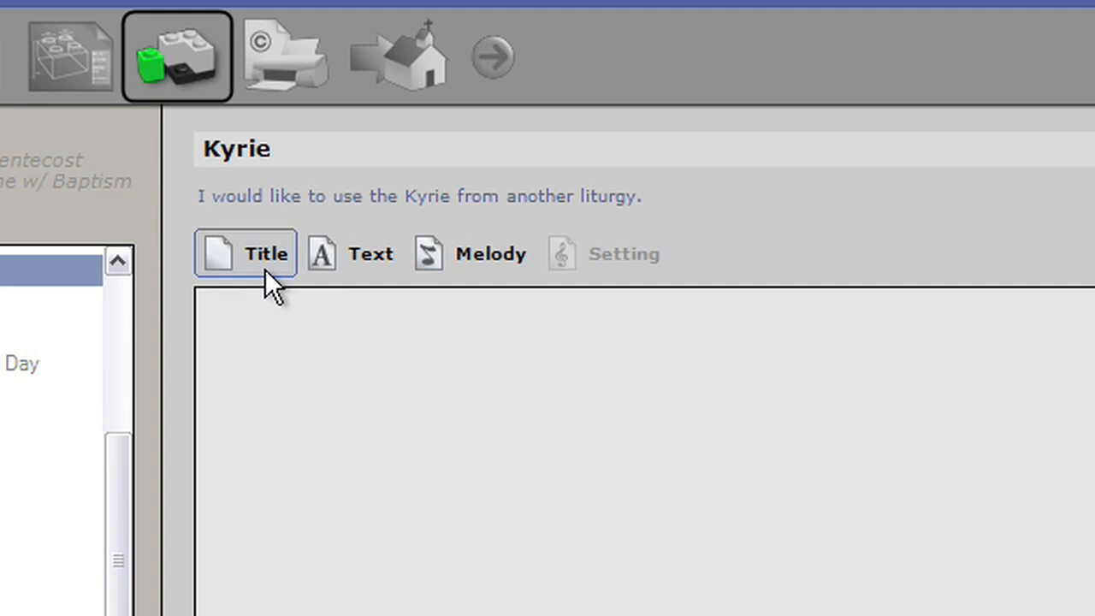
{"action": "left_click", "coordinate": [326, 265]}
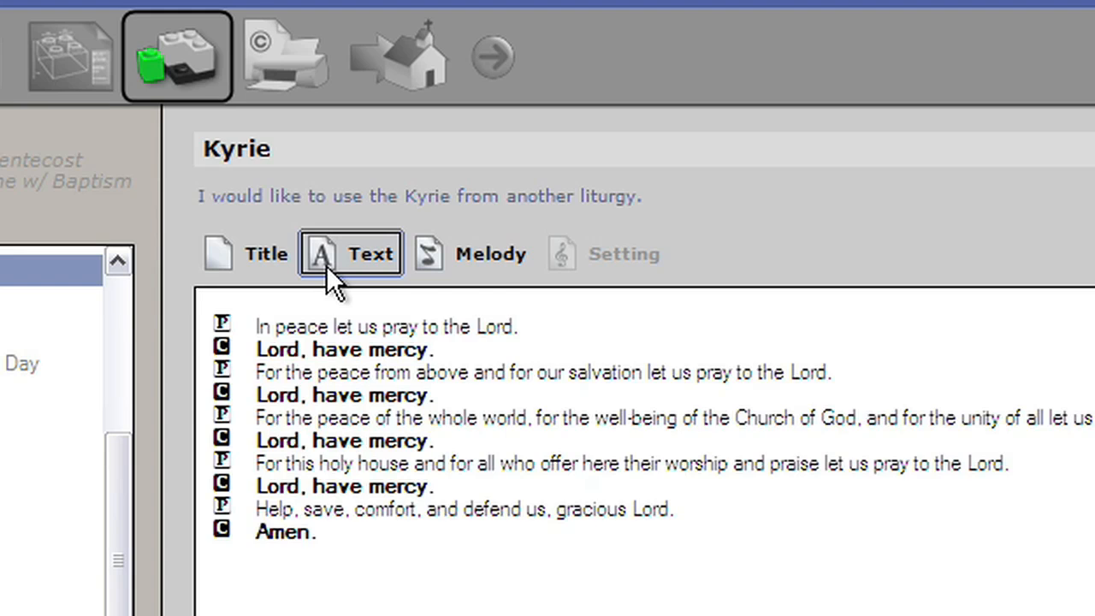
{"action": "left_click", "coordinate": [483, 262]}
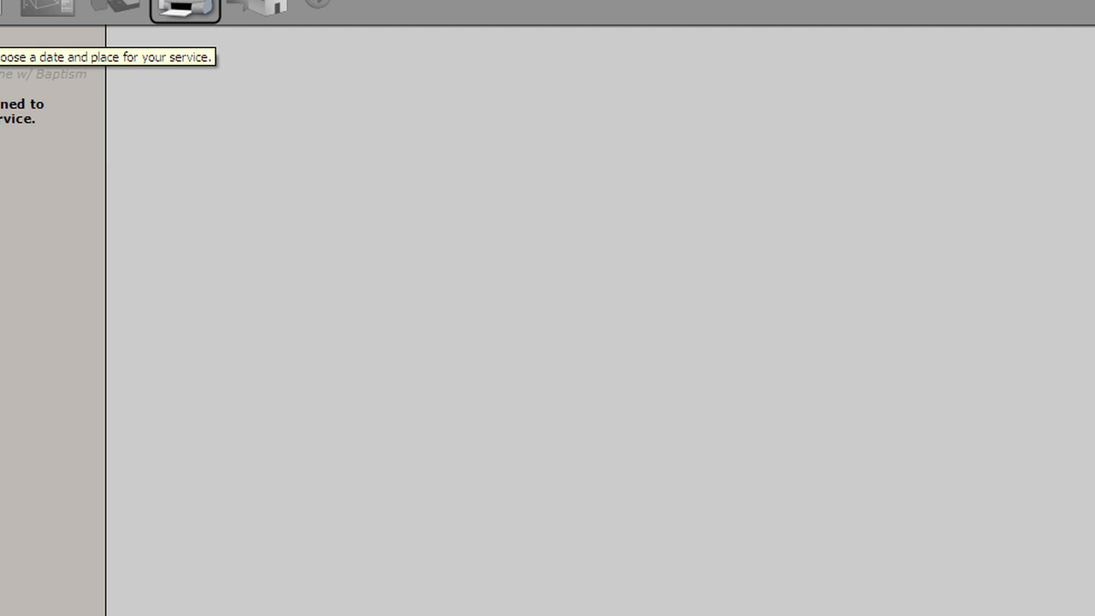
Step: Open Preferences and send the LSB Hymn License .NET usage report from the Electronic Licenses settings
{"action": "left_click", "coordinate": [2, 1]}
{"action": "left_click", "coordinate": [8, 199]}
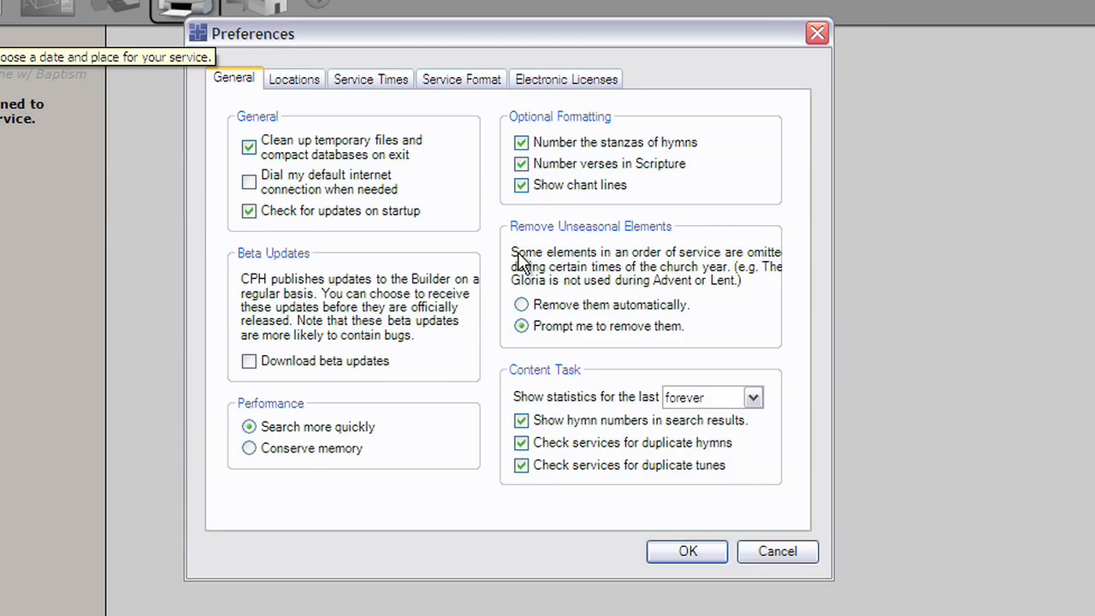
{"action": "left_click_drag", "start_coordinate": [457, 32], "coordinate": [568, 50]}
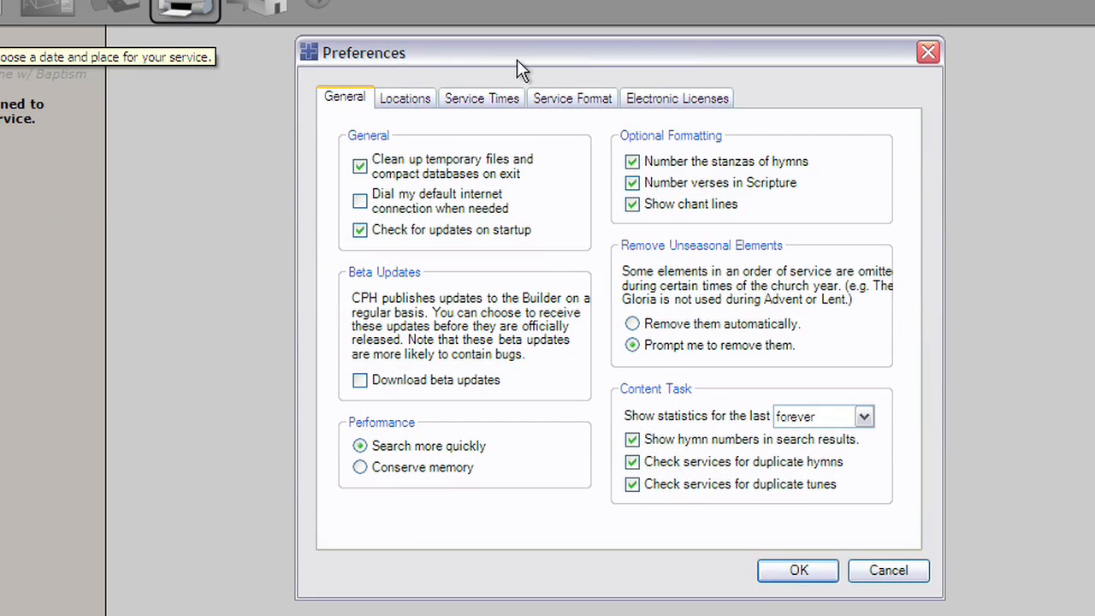
{"action": "left_click", "coordinate": [660, 103]}
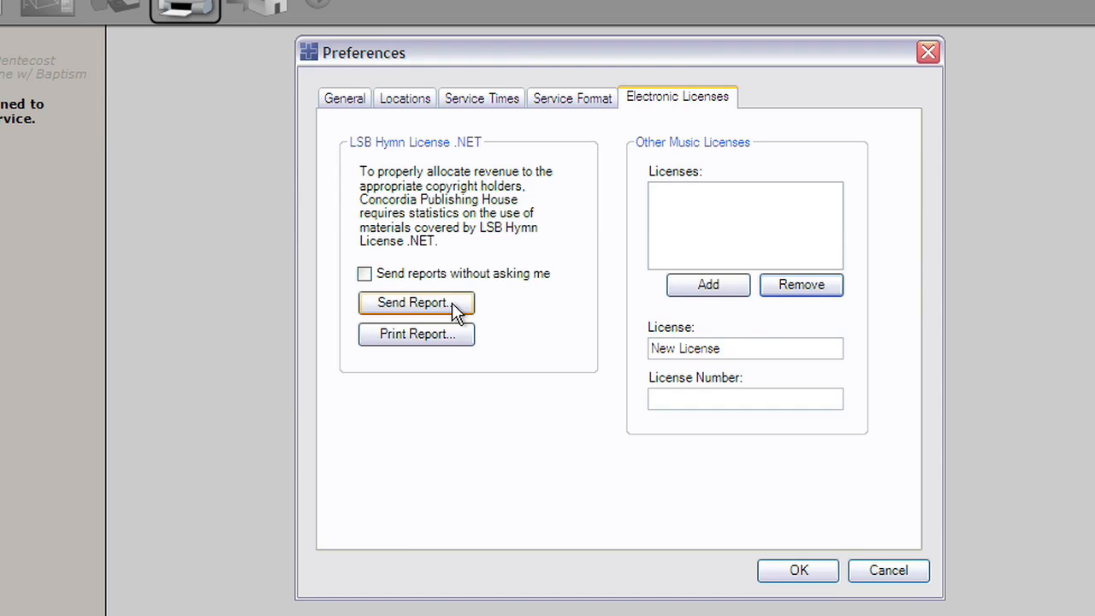
{"action": "left_click", "coordinate": [416, 302]}
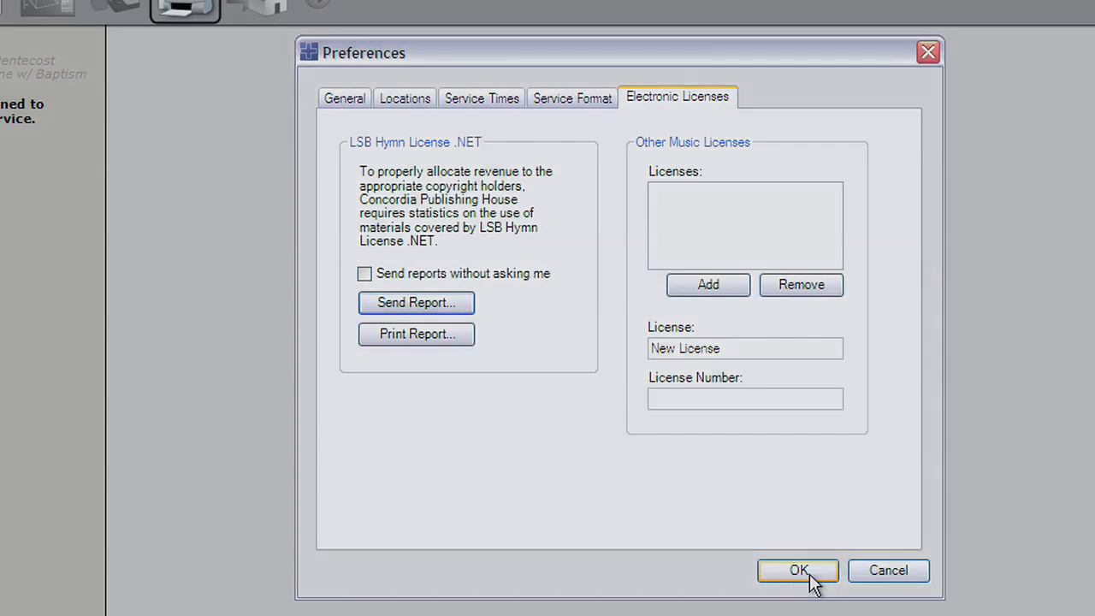
{"action": "left_click", "coordinate": [799, 571]}
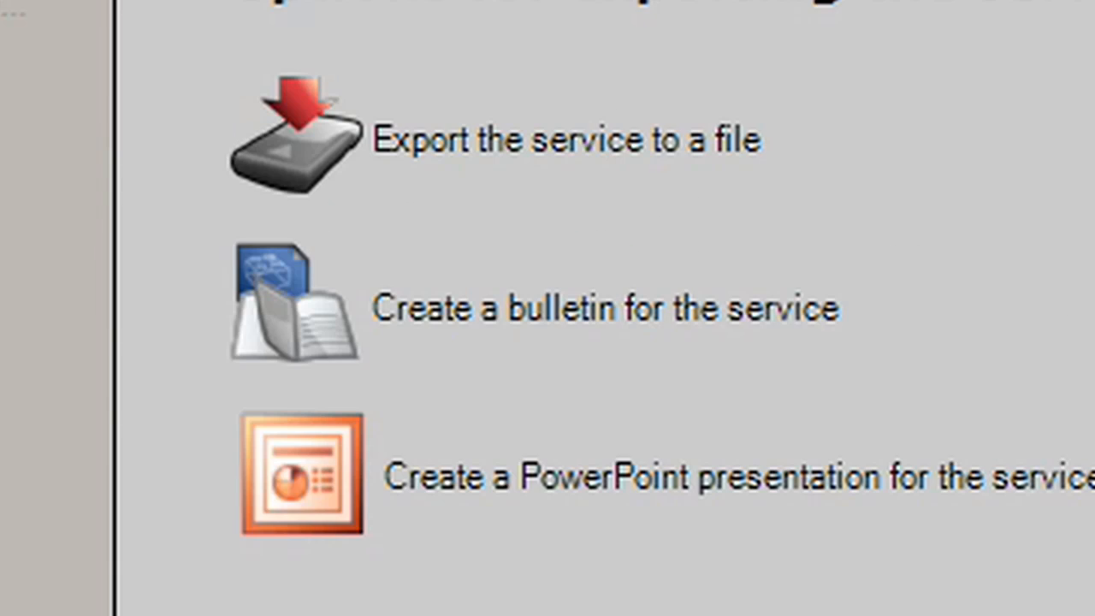
Step: Create a bulletin for the service
{"action": "left_click", "coordinate": [752, 309]}
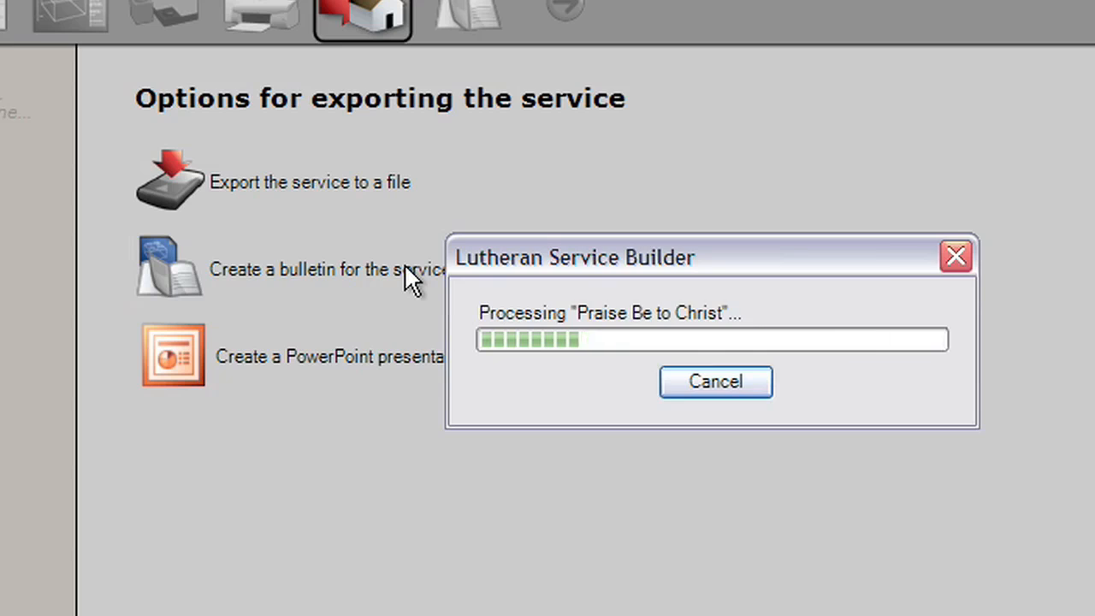
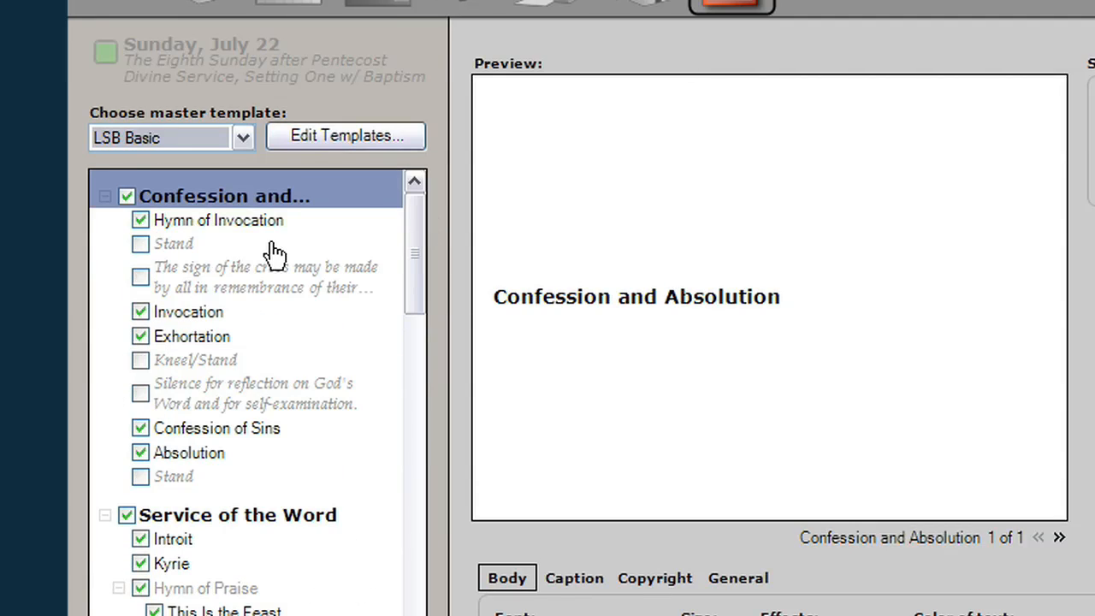
Step: Preview the Hymn of Invocation slides of the PowerPoint presentation, paging through its stanzas
{"action": "left_click", "coordinate": [270, 225]}
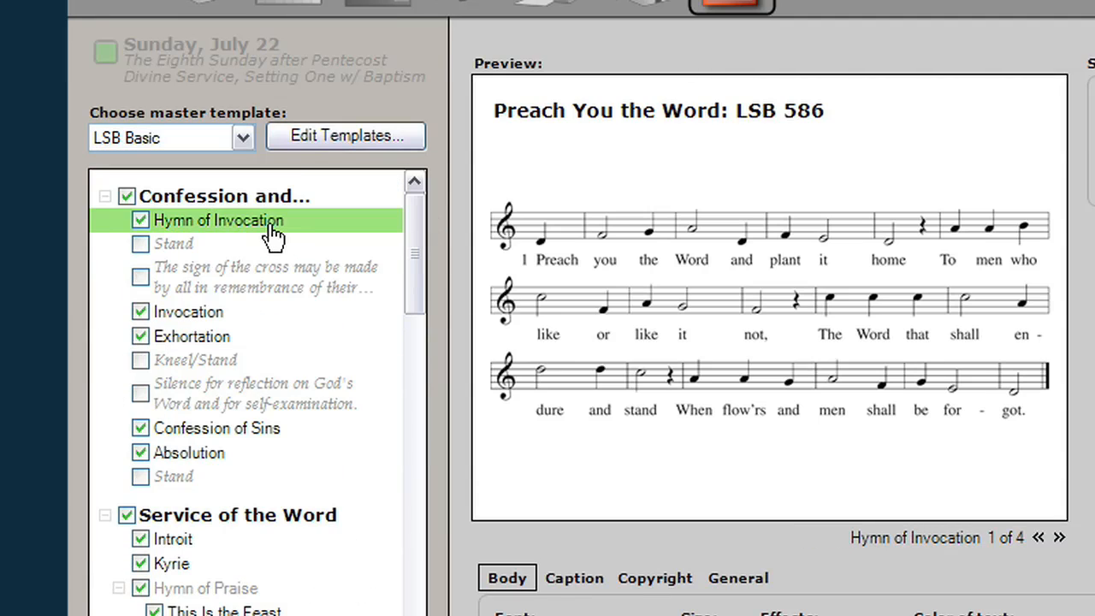
{"action": "left_click", "coordinate": [1059, 537]}
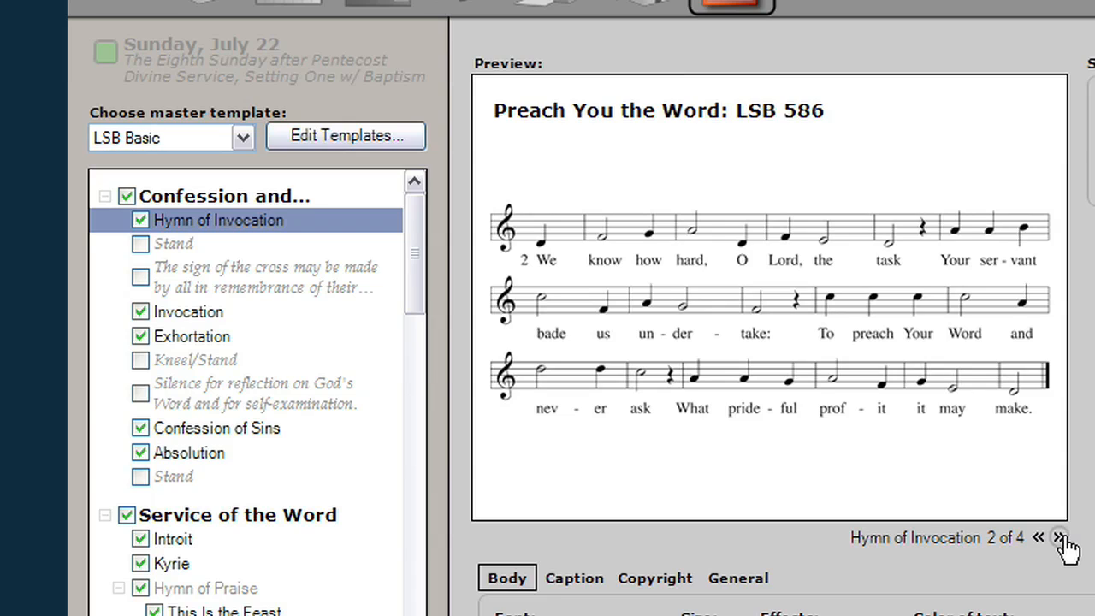
{"action": "left_click", "coordinate": [1059, 538]}
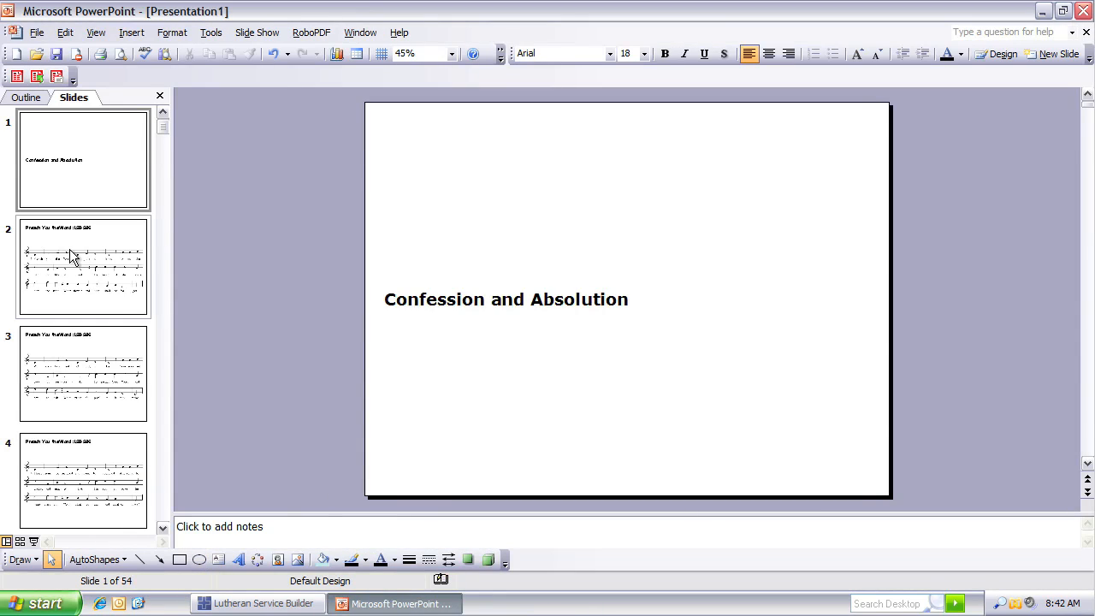
{"action": "left_click", "coordinate": [73, 257]}
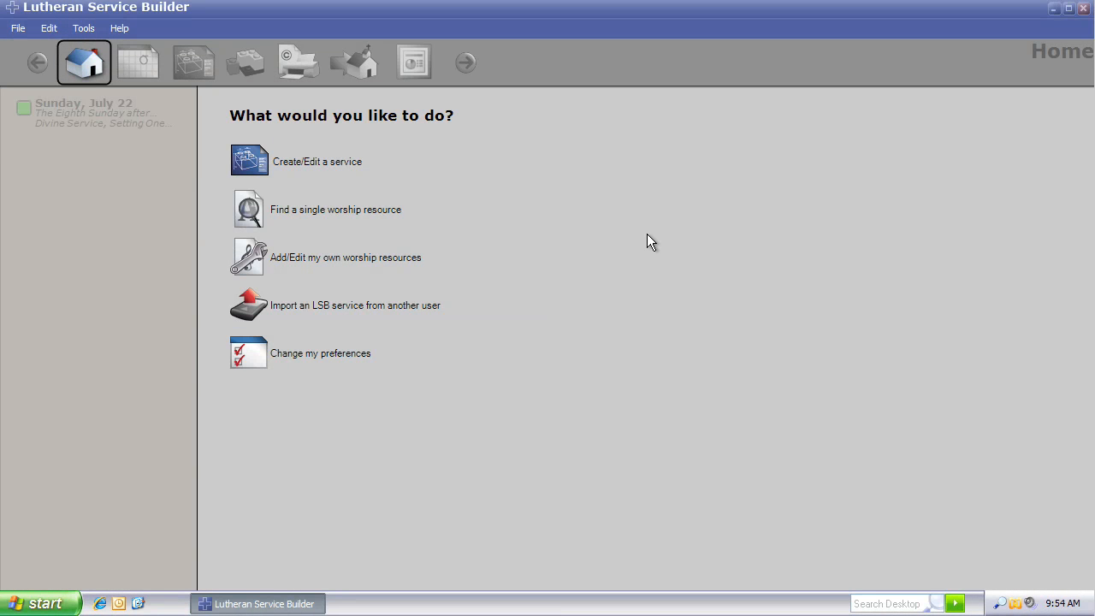
Step: Search single worship resources for hymns containing the exact phrase "sacred" and browse the results
{"action": "left_click", "coordinate": [381, 214]}
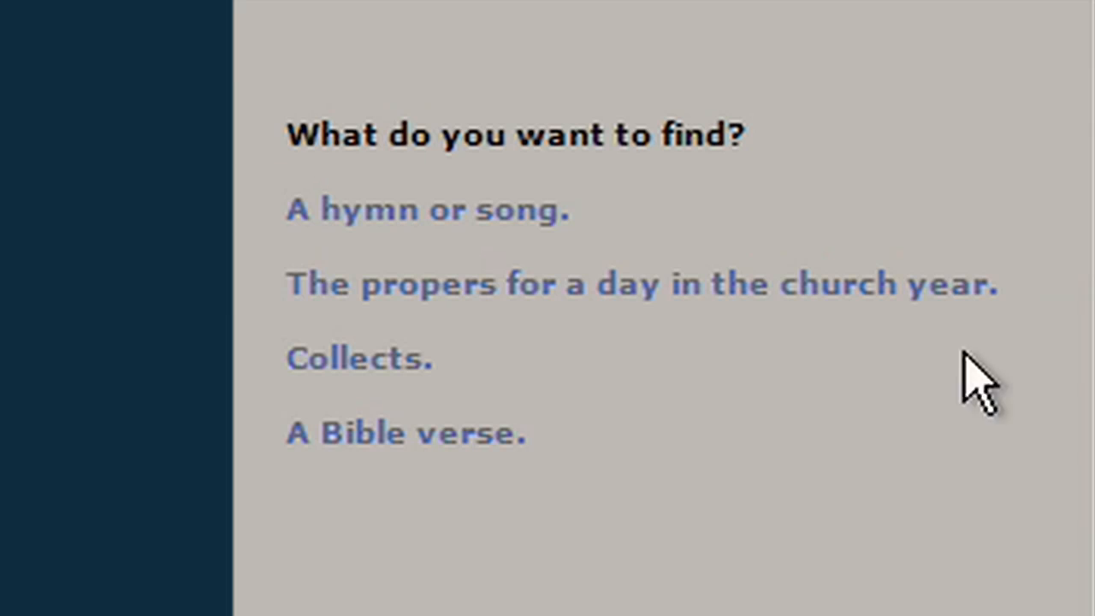
{"action": "left_click", "coordinate": [537, 218]}
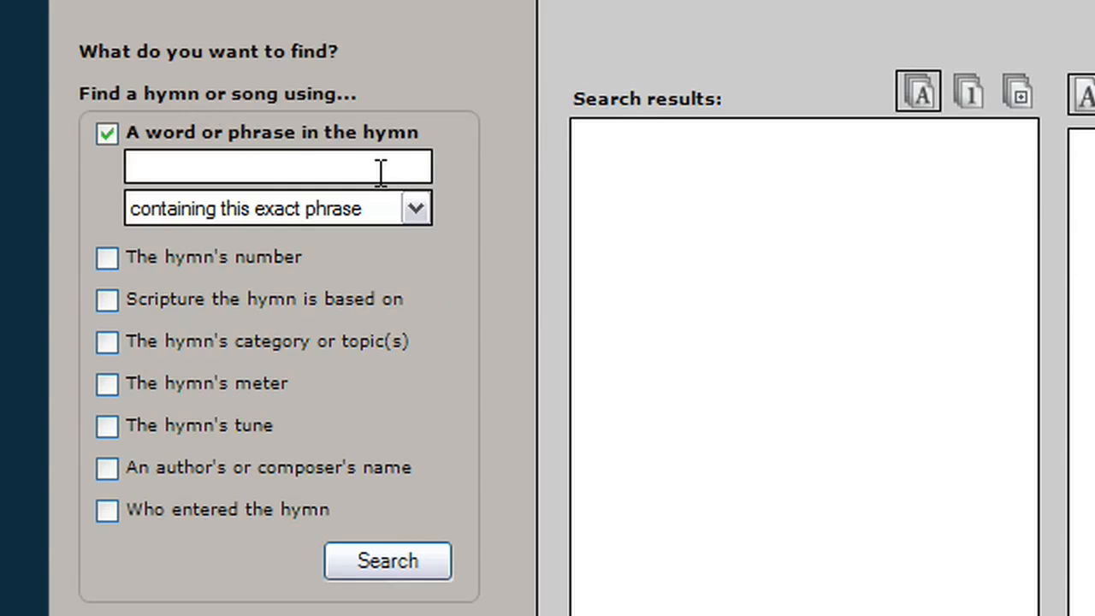
{"action": "left_click", "coordinate": [373, 168]}
{"action": "type", "text": "sacred"}
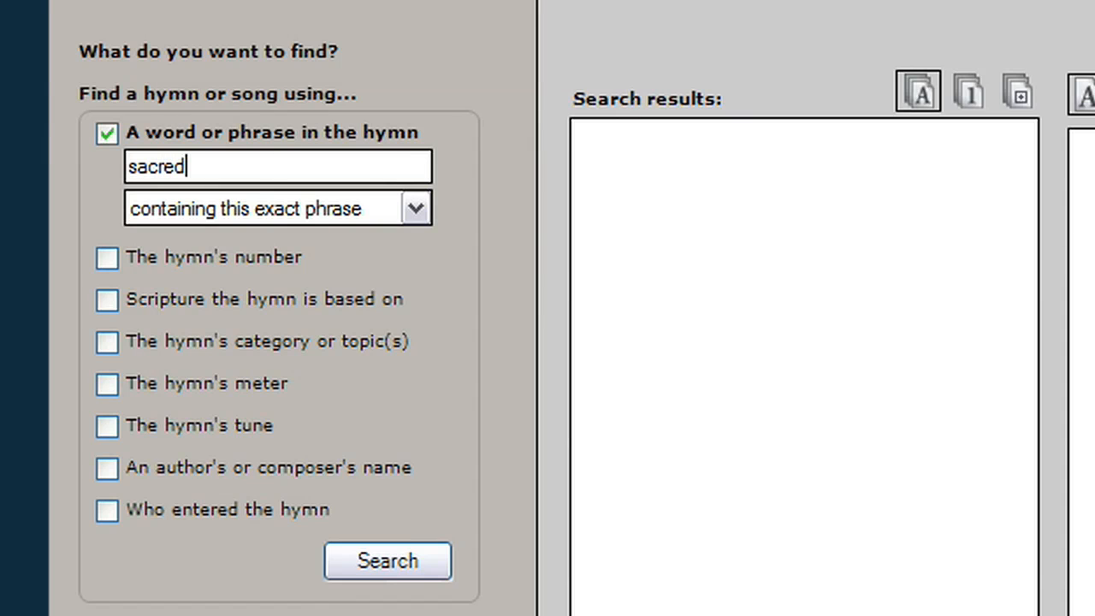
{"action": "key", "text": "Return"}
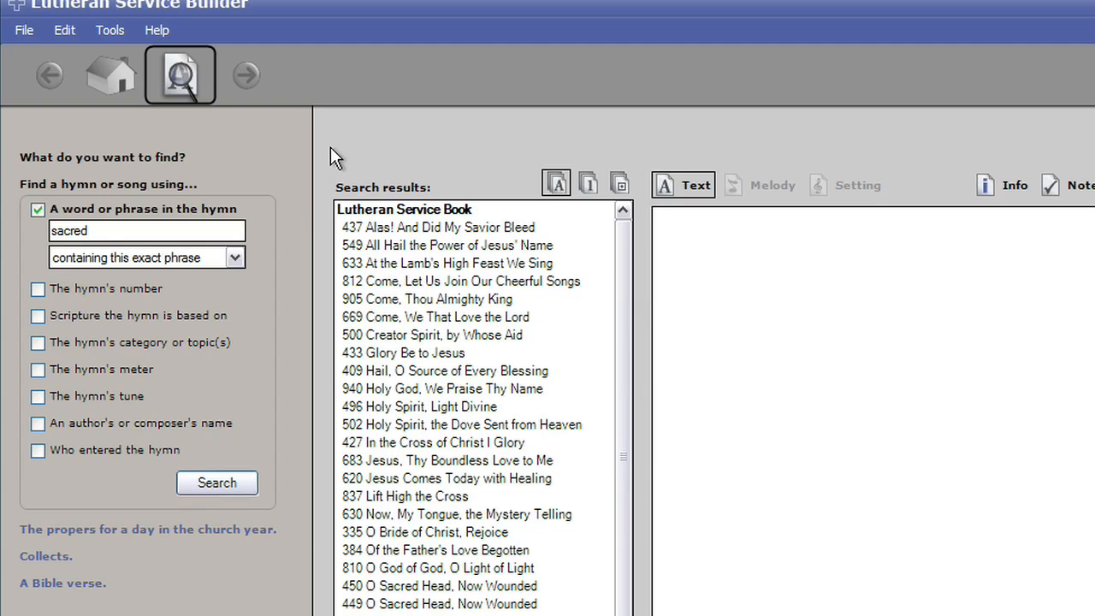
{"action": "scroll", "coordinate": [623, 342], "scroll_direction": "down", "scroll_amount": 1}
{"action": "left_click", "coordinate": [489, 365]}
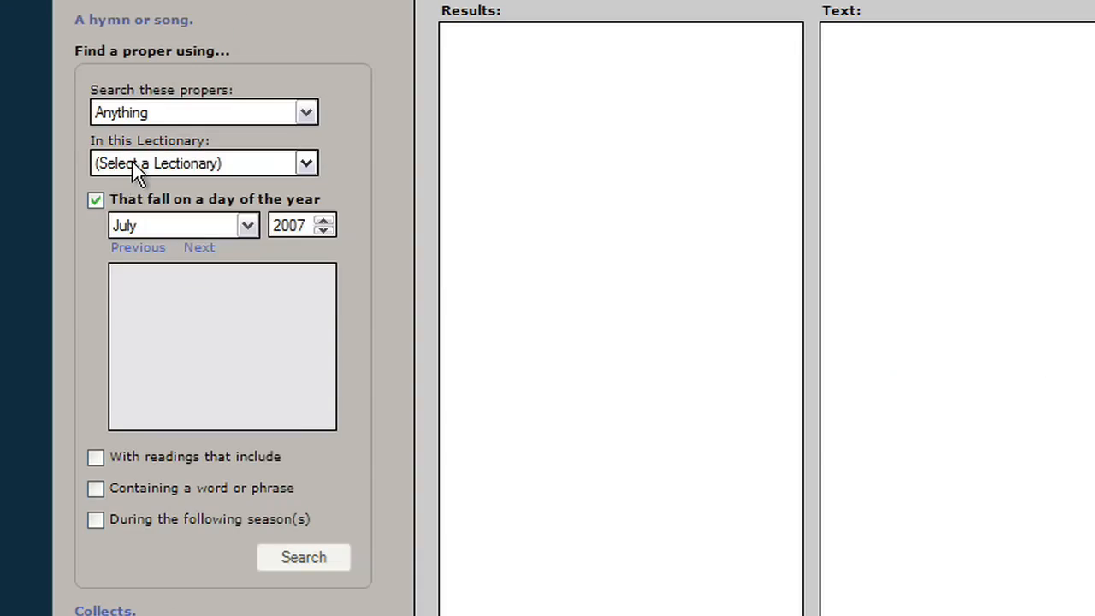
Step: Find the propers for November 25, 2007 in the Three-Year Lectionary and view Proper 29 (Year C)
{"action": "left_click", "coordinate": [136, 164]}
{"action": "left_click", "coordinate": [129, 219]}
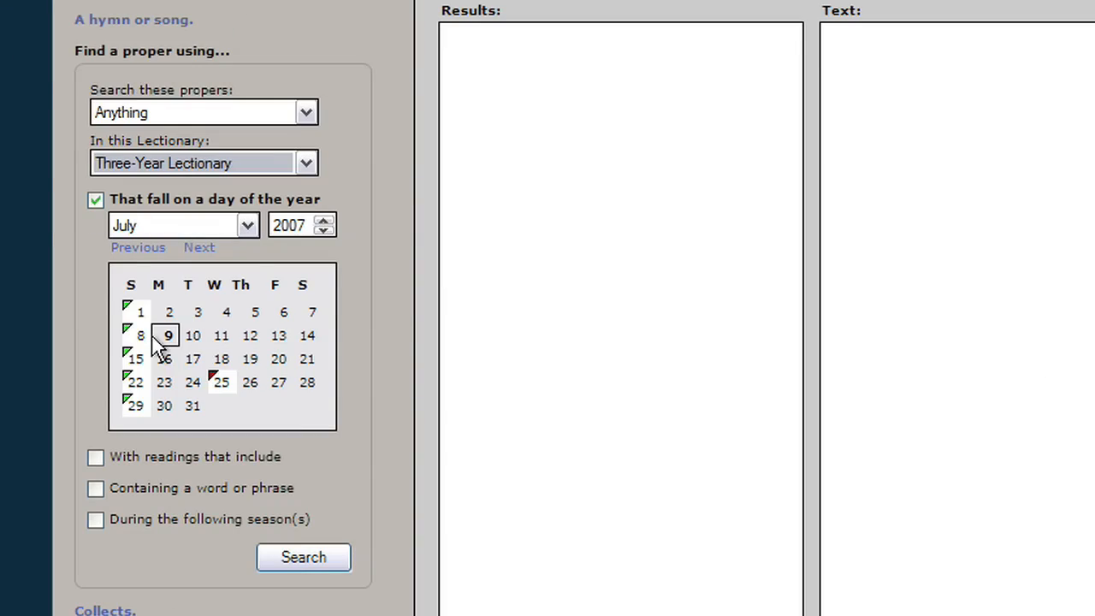
{"action": "left_click", "coordinate": [153, 229]}
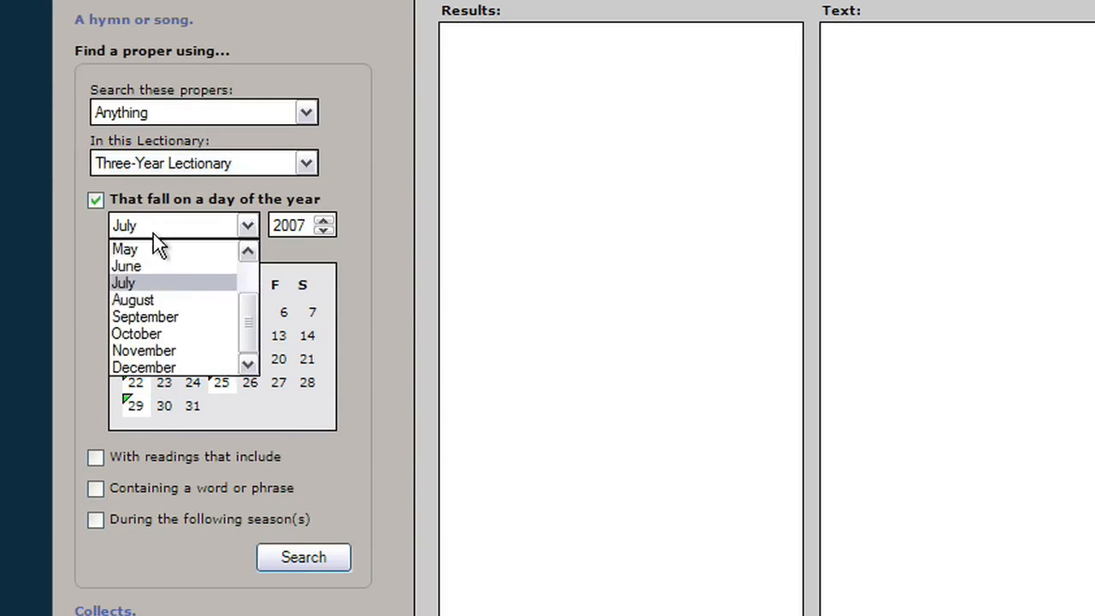
{"action": "left_click", "coordinate": [151, 351]}
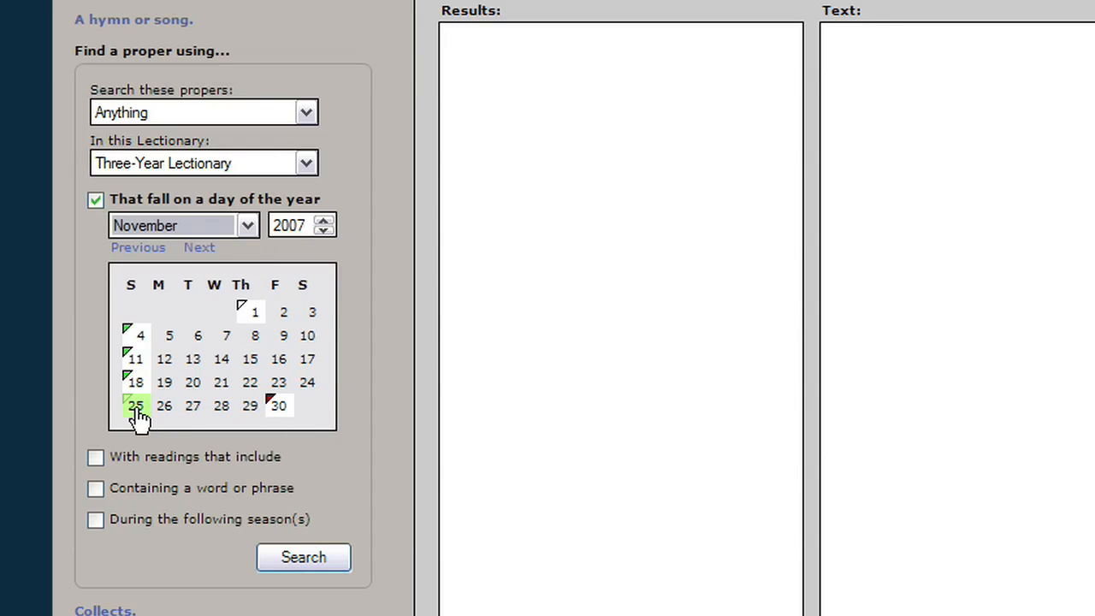
{"action": "left_click", "coordinate": [137, 407]}
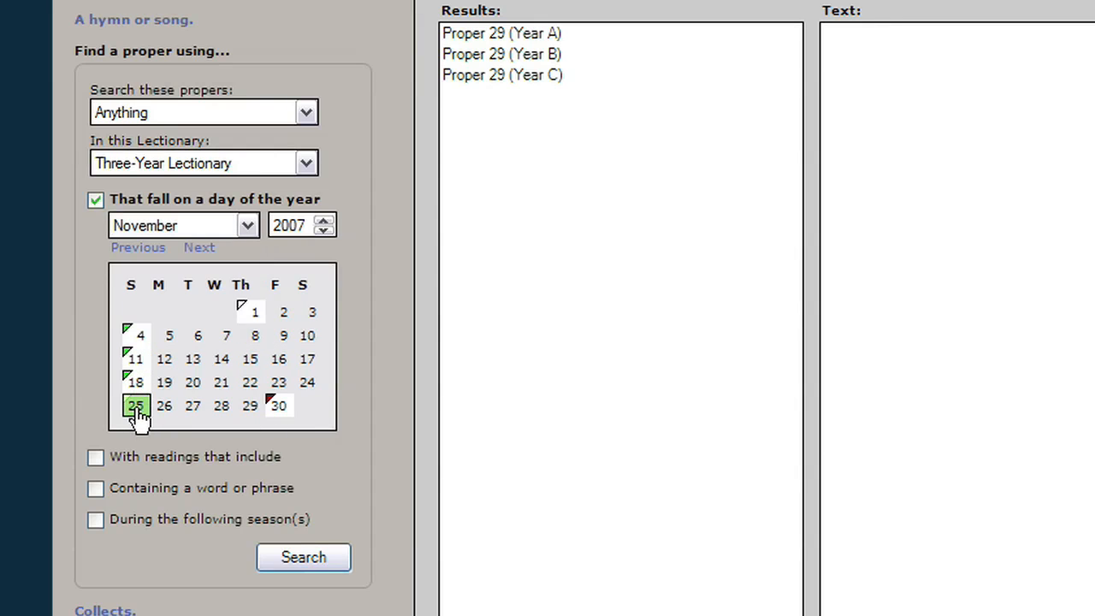
{"action": "left_click", "coordinate": [554, 77]}
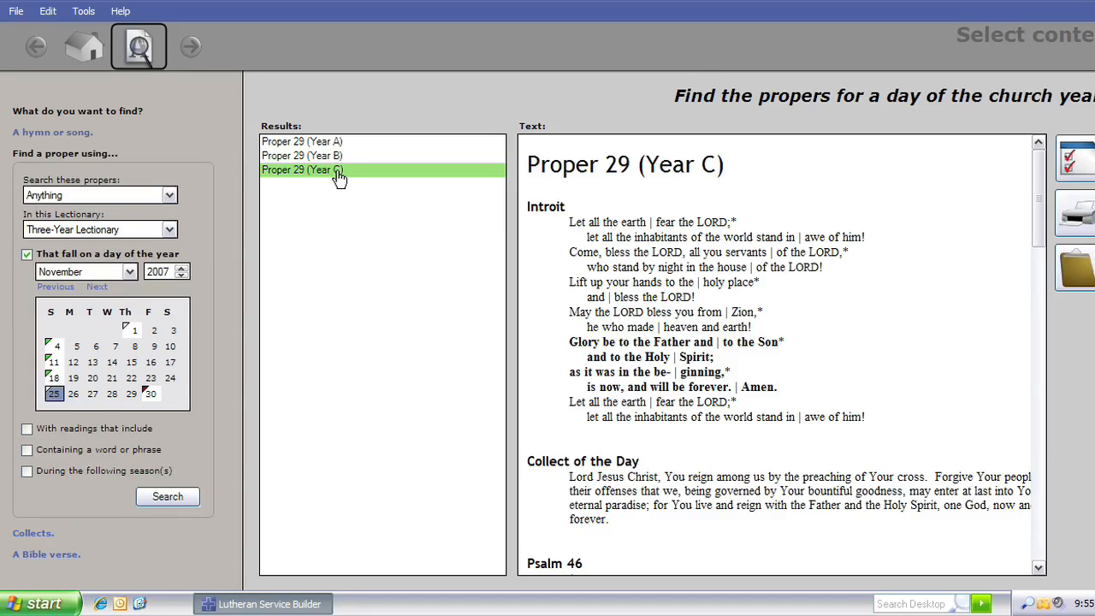
Step: Search collects containing the phrase "time" and view the In times of temptation collect
{"action": "left_click", "coordinate": [31, 531]}
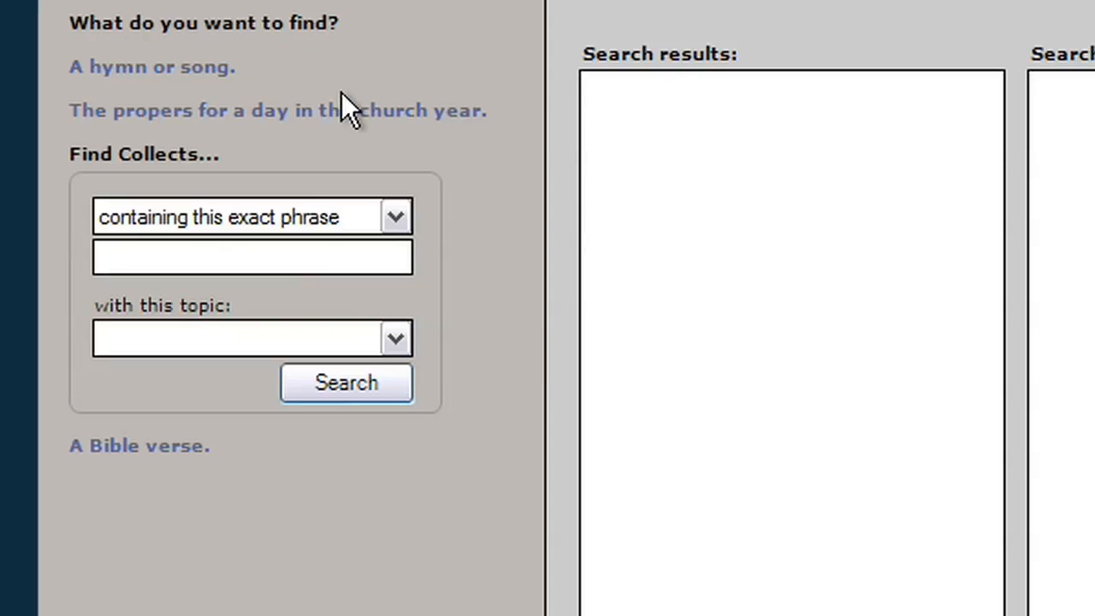
{"action": "left_click", "coordinate": [274, 255]}
{"action": "type", "text": "time"}
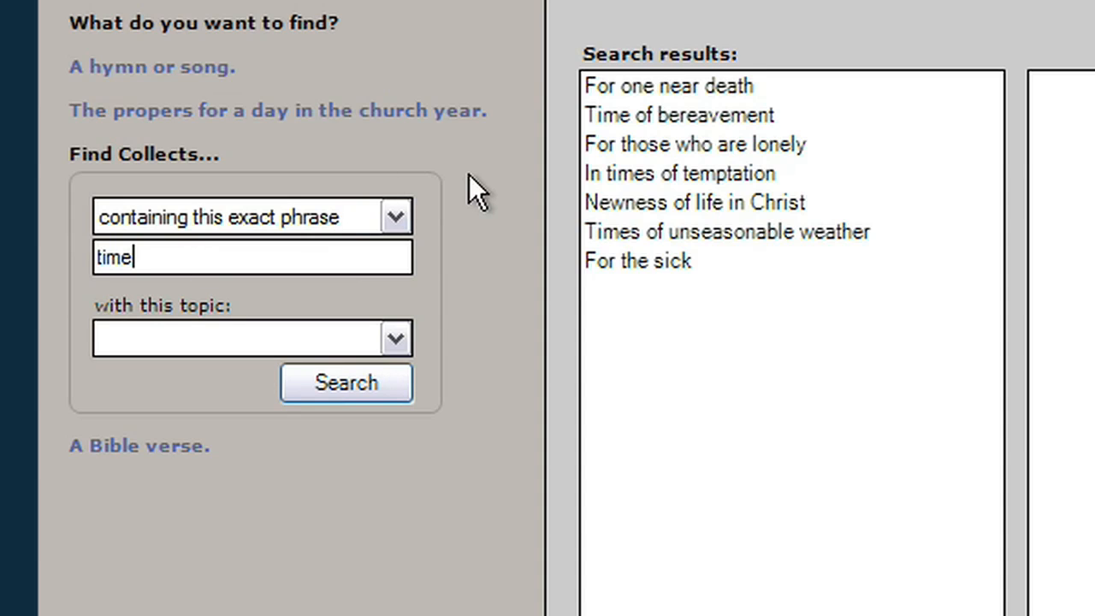
{"action": "left_click", "coordinate": [659, 90]}
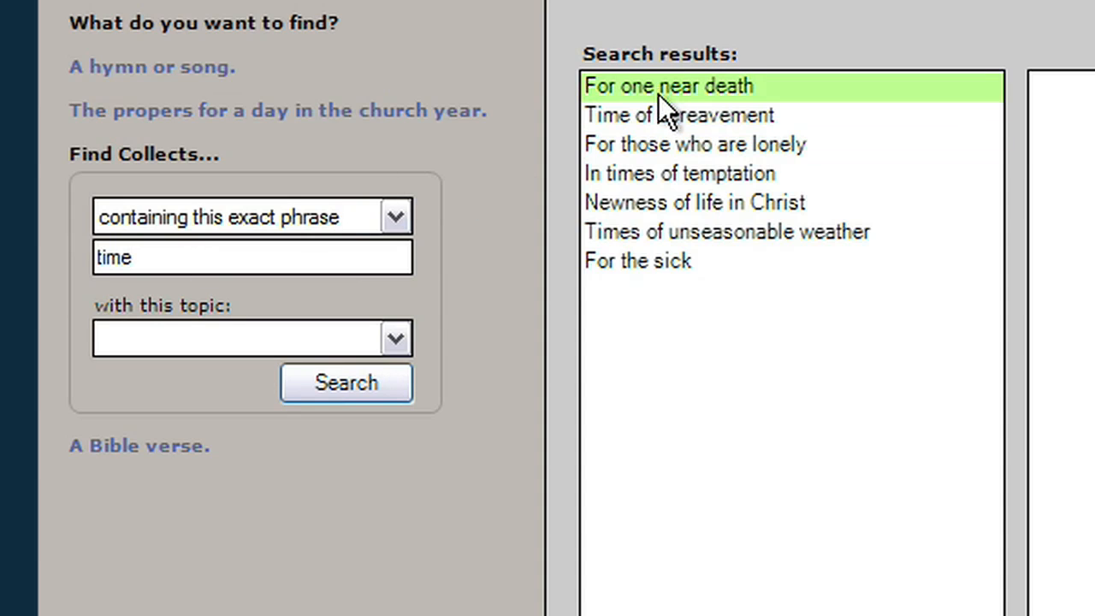
{"action": "left_click", "coordinate": [693, 180]}
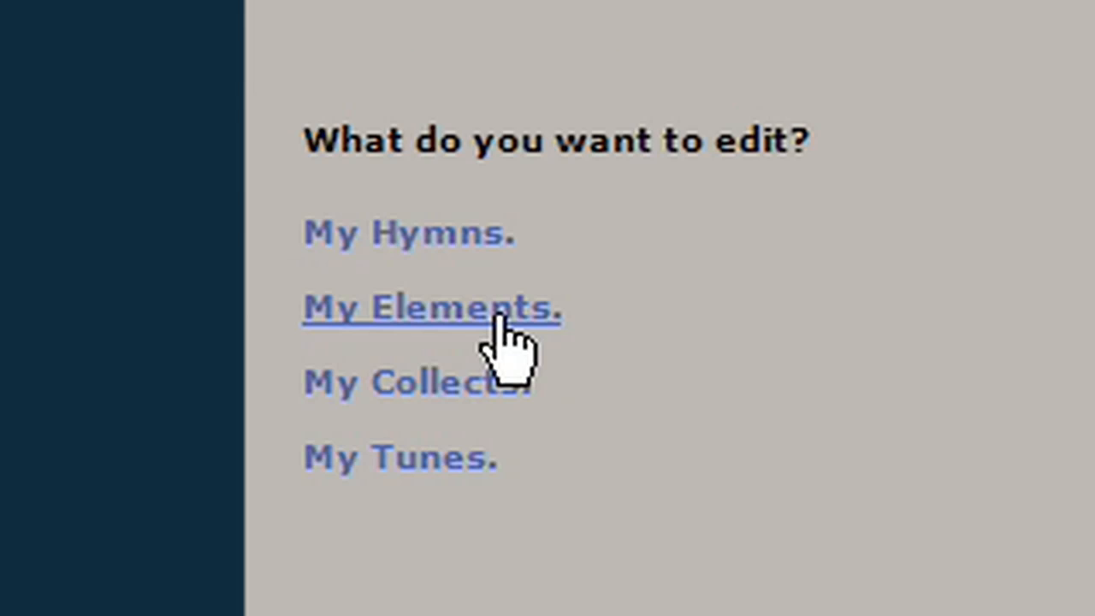
Step: Create a new custom element named Prayer One under My Elements
{"action": "left_click", "coordinate": [498, 319]}
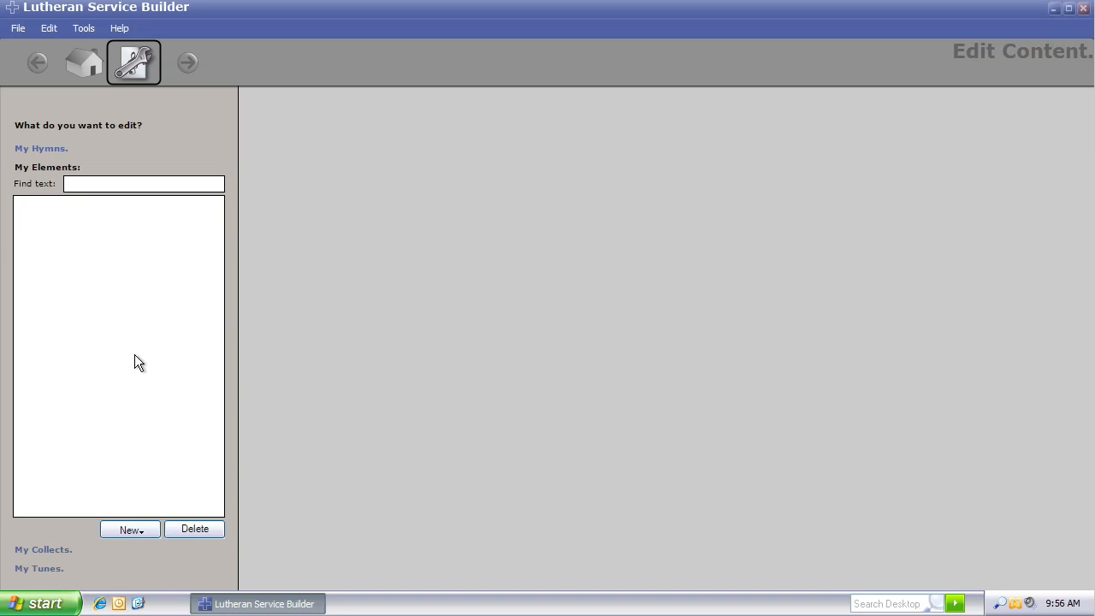
{"action": "left_click", "coordinate": [139, 530]}
{"action": "left_click", "coordinate": [141, 547]}
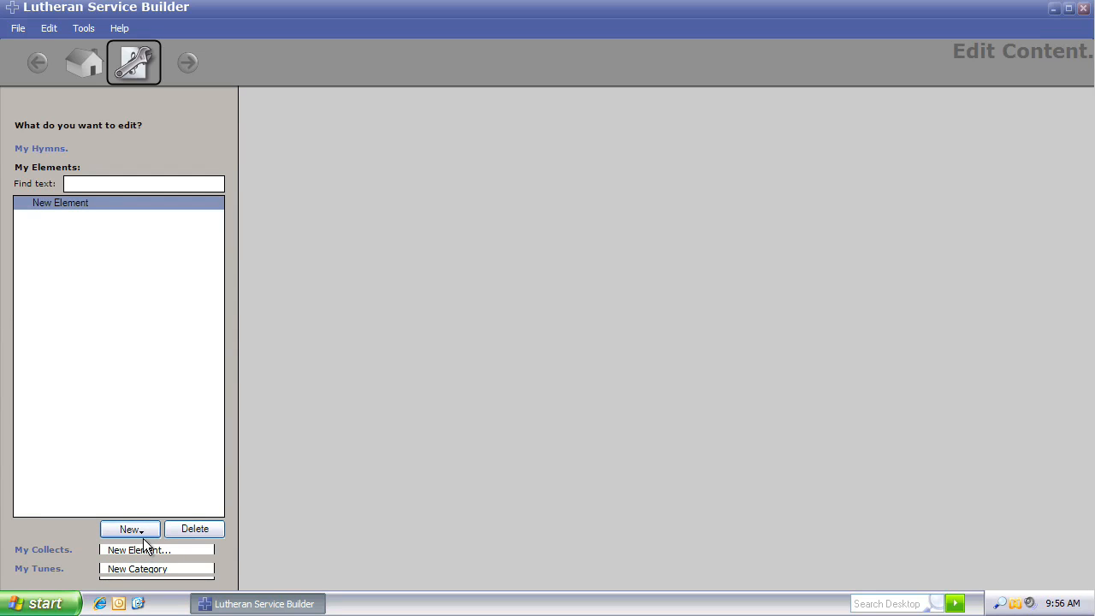
{"action": "type", "text": "Prayer One"}
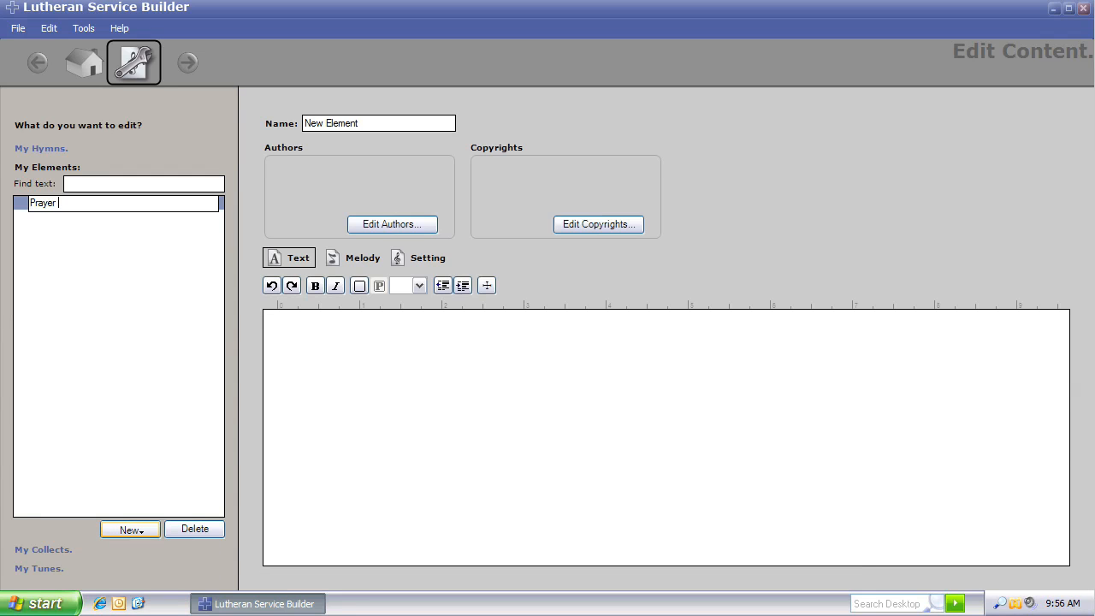
{"action": "key", "text": "Return"}
Step: Enter the element text "Lord, in Your mercy," and "Hear our prayer." on two lines
{"action": "left_click", "coordinate": [349, 357]}
{"action": "type", "text": "Lord, in Your mercy,"}
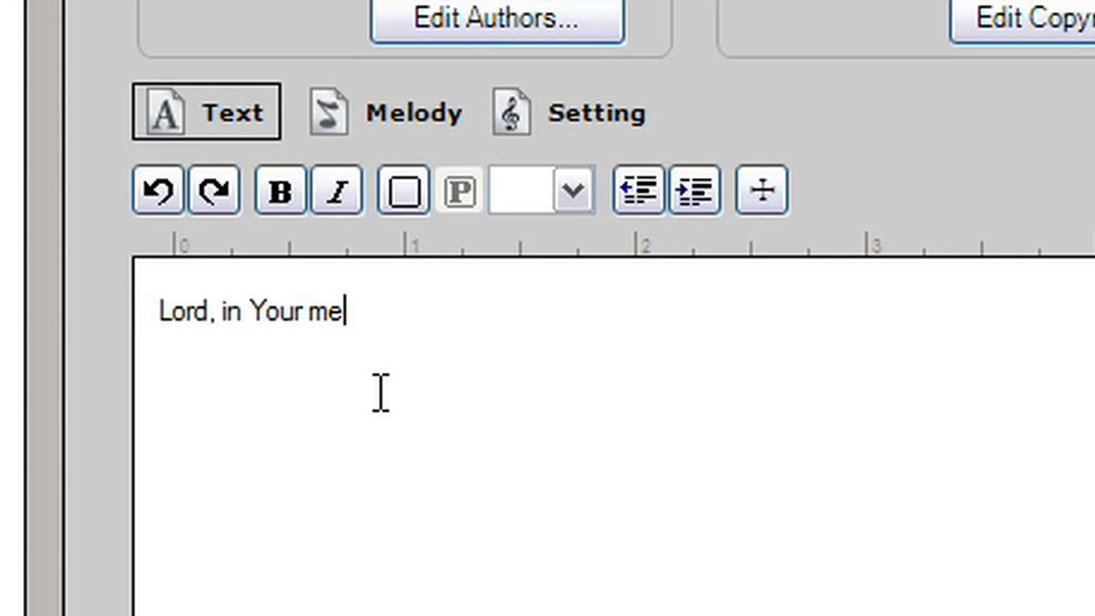
{"action": "key", "text": "Return"}
{"action": "type", "text": "Hear ou"}
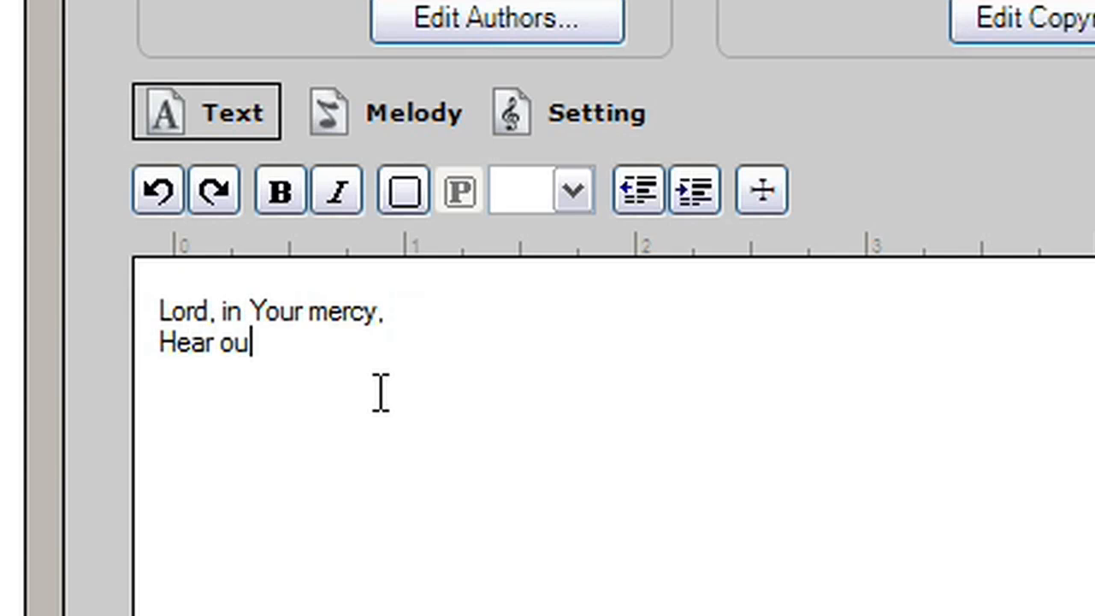
{"action": "type", "text": "r prayer."}
Step: Mark the first line as a Pastor part and the second line as a Congregation part
{"action": "left_click", "coordinate": [351, 309]}
{"action": "left_click", "coordinate": [575, 193]}
{"action": "left_click", "coordinate": [539, 272]}
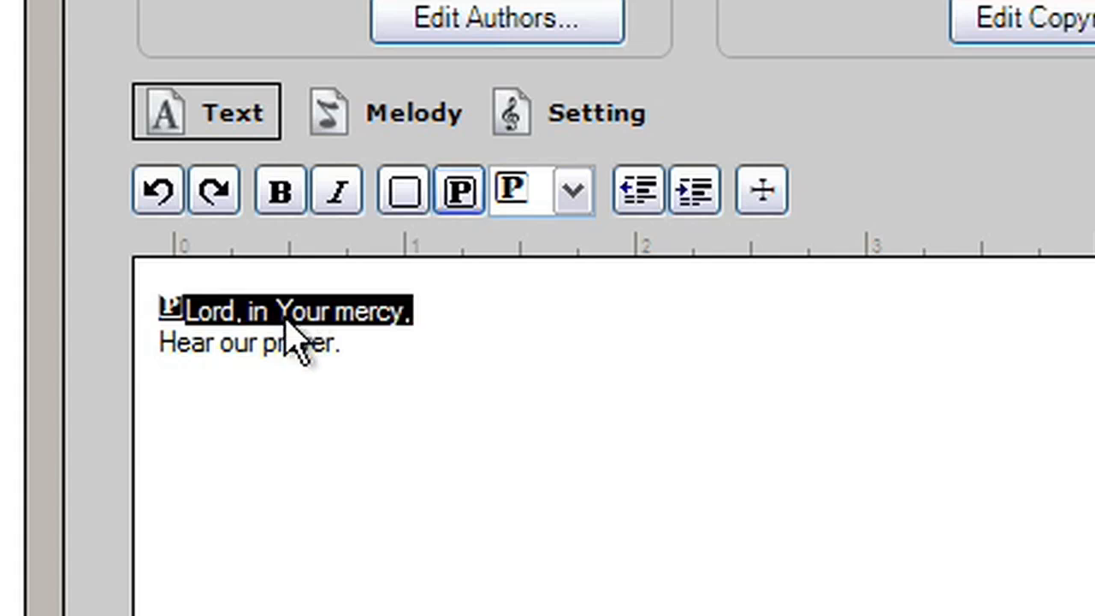
{"action": "left_click", "coordinate": [279, 344]}
{"action": "left_click", "coordinate": [575, 193]}
{"action": "left_click", "coordinate": [520, 349]}
{"action": "left_click", "coordinate": [462, 193]}
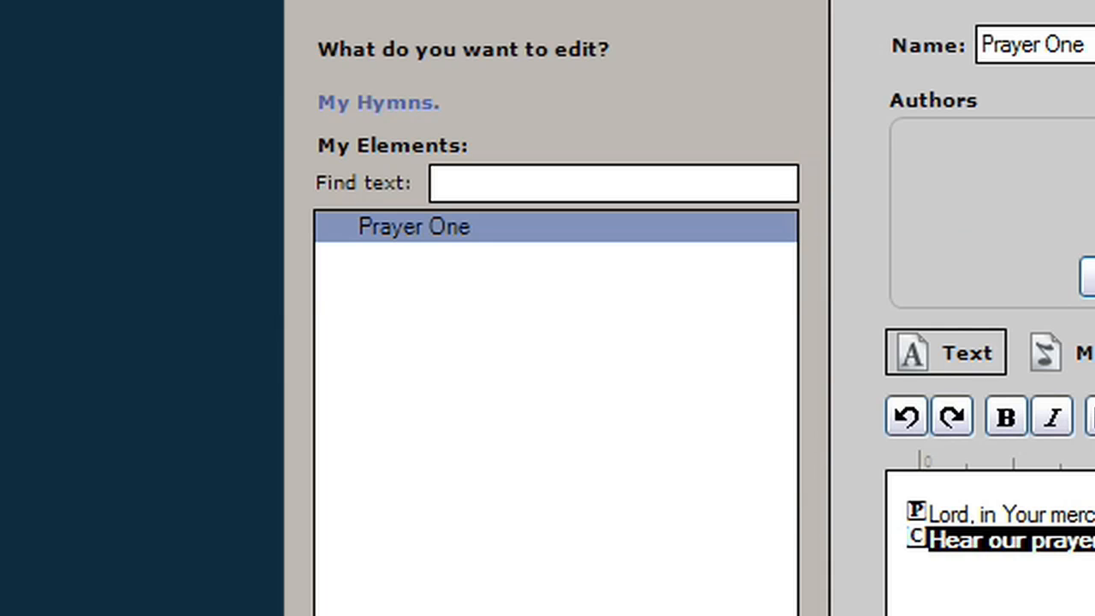
Step: Create a new element category named Prayers in My Elements
{"action": "type", "text": "Prayer"}
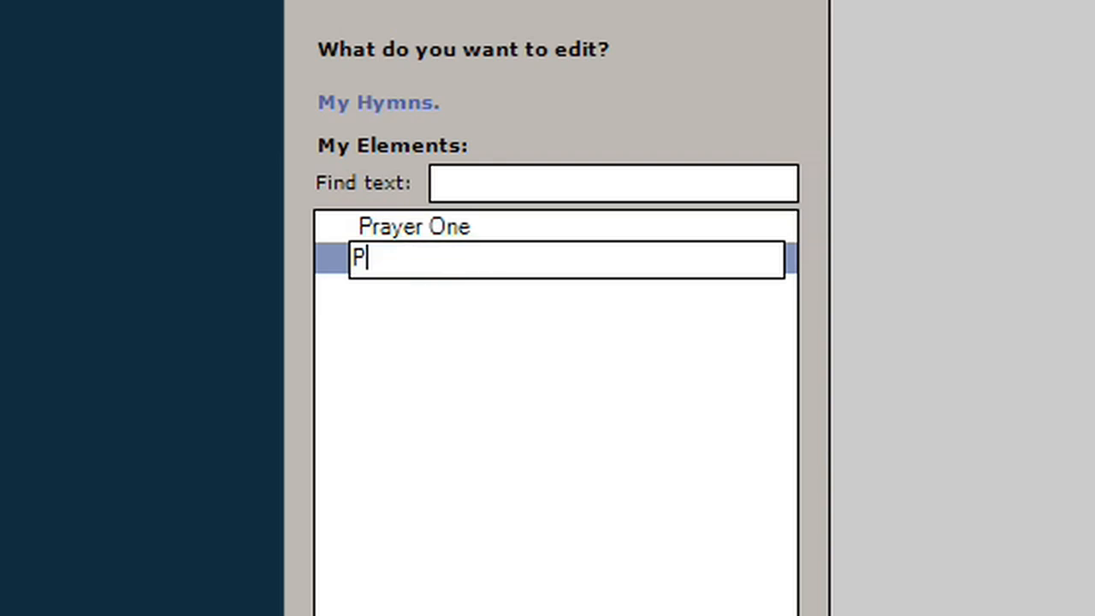
{"action": "type", "text": "s"}
{"action": "key", "text": "Return"}
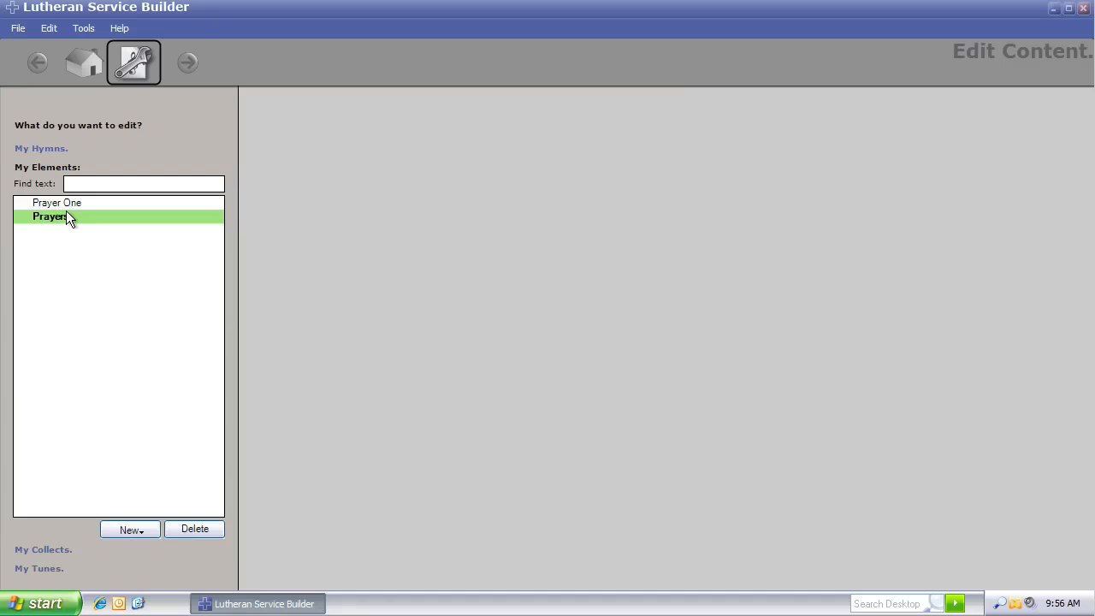
{"action": "left_click_drag", "start_coordinate": [74, 214], "coordinate": [63, 220]}
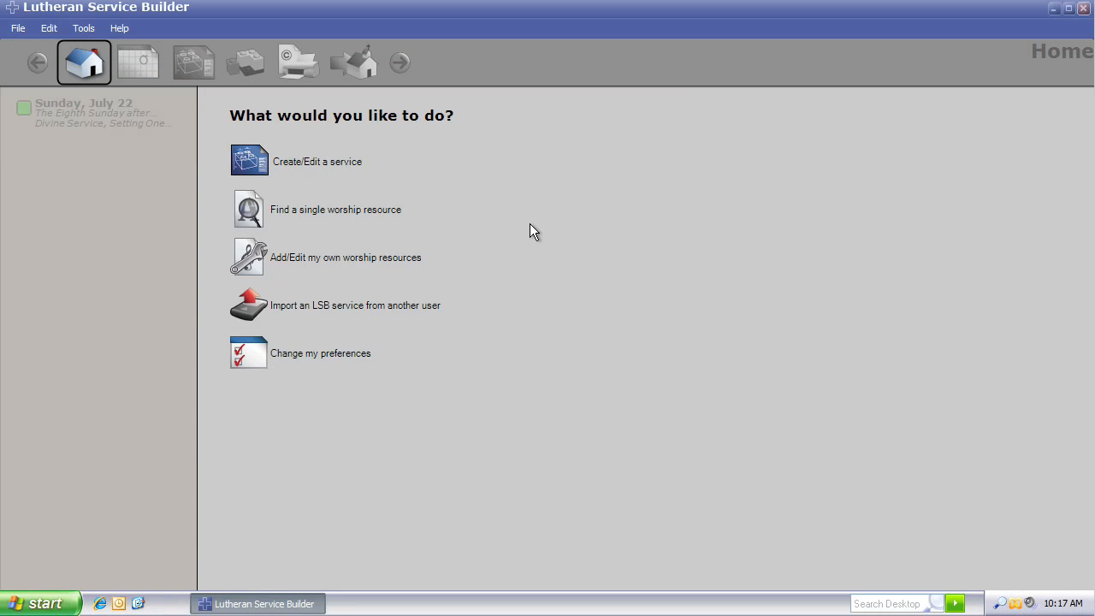
Step: Open the Preferences dialog and review its General settings
{"action": "left_click", "coordinate": [83, 28]}
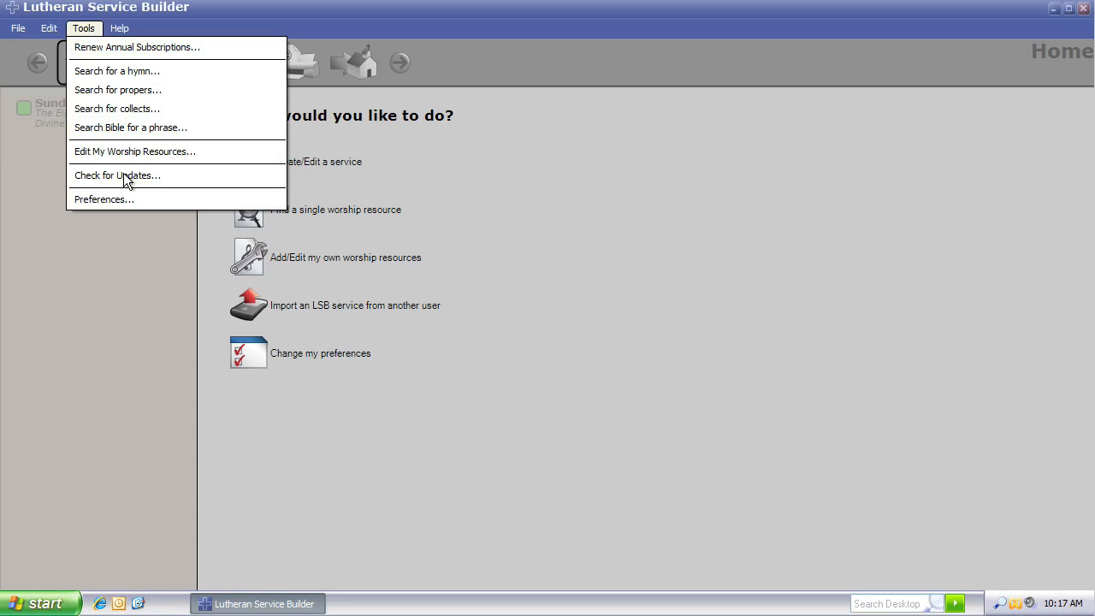
{"action": "left_click", "coordinate": [128, 198]}
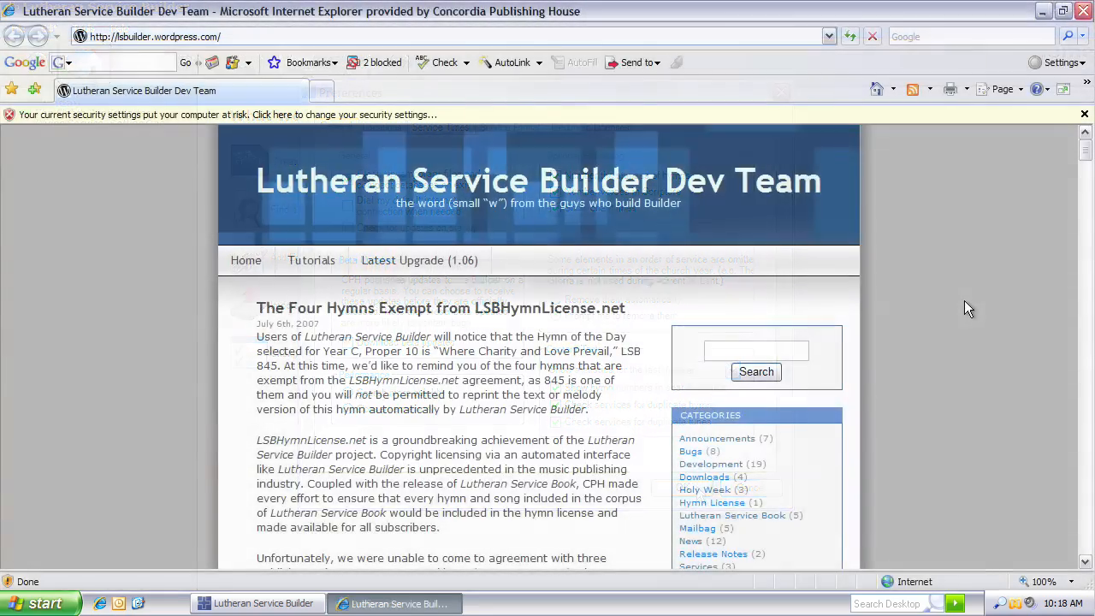
{"action": "scroll", "coordinate": [964, 301], "scroll_direction": "down", "scroll_amount": 5}
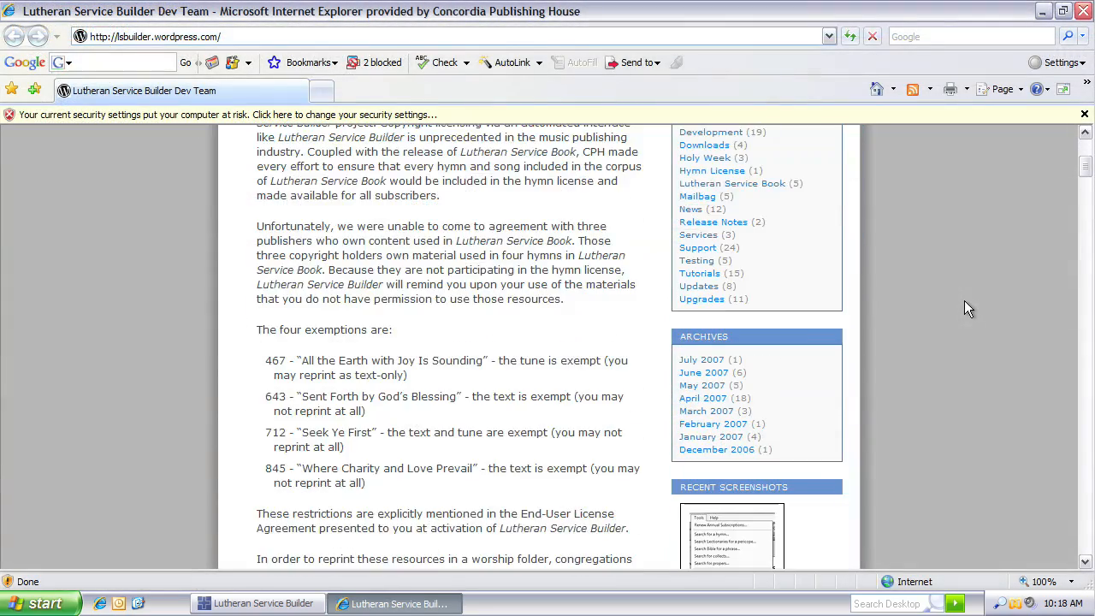
Step: Switch to Internet Explorer and browse the Lutheran Service Builder Dev Team blog's update posts
{"action": "scroll", "coordinate": [964, 300], "scroll_direction": "up", "scroll_amount": 5}
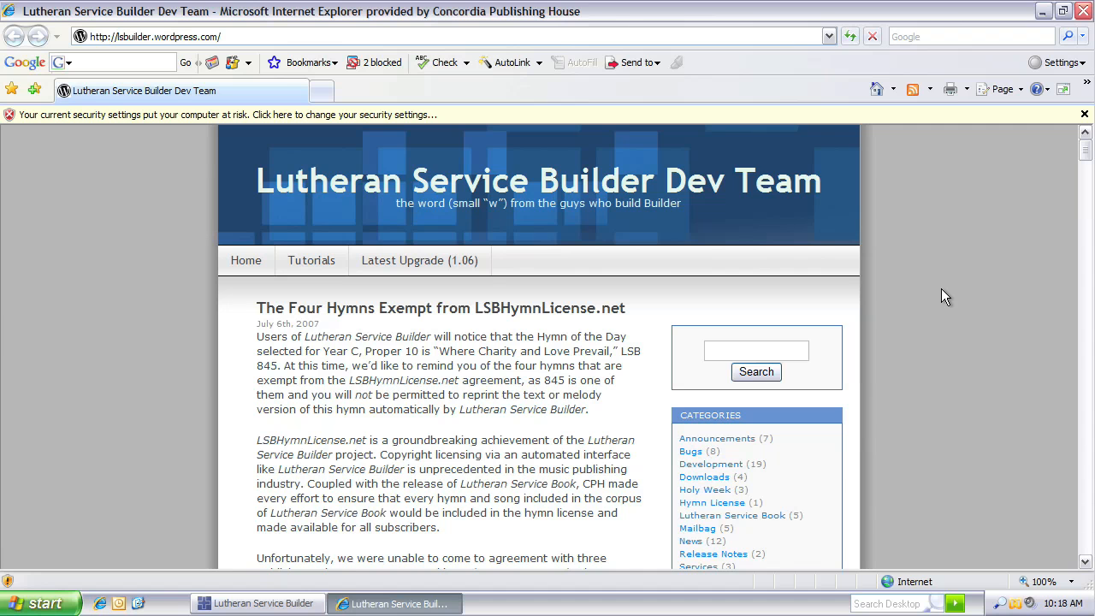
{"action": "scroll", "coordinate": [941, 288], "scroll_direction": "down", "scroll_amount": 5}
{"action": "left_click", "coordinate": [699, 354]}
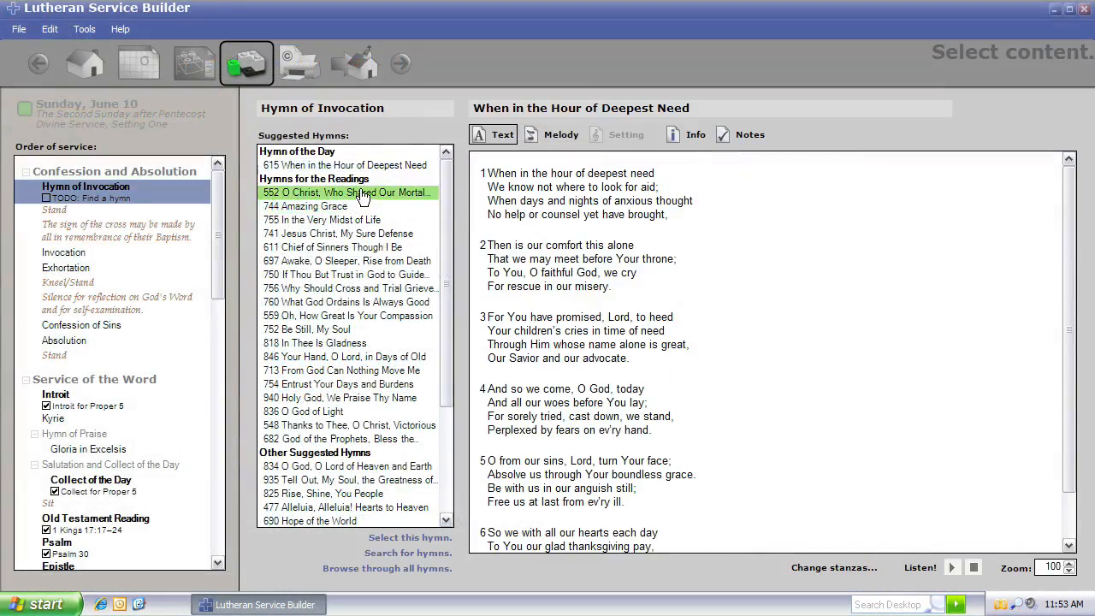
{"action": "left_click", "coordinate": [360, 195]}
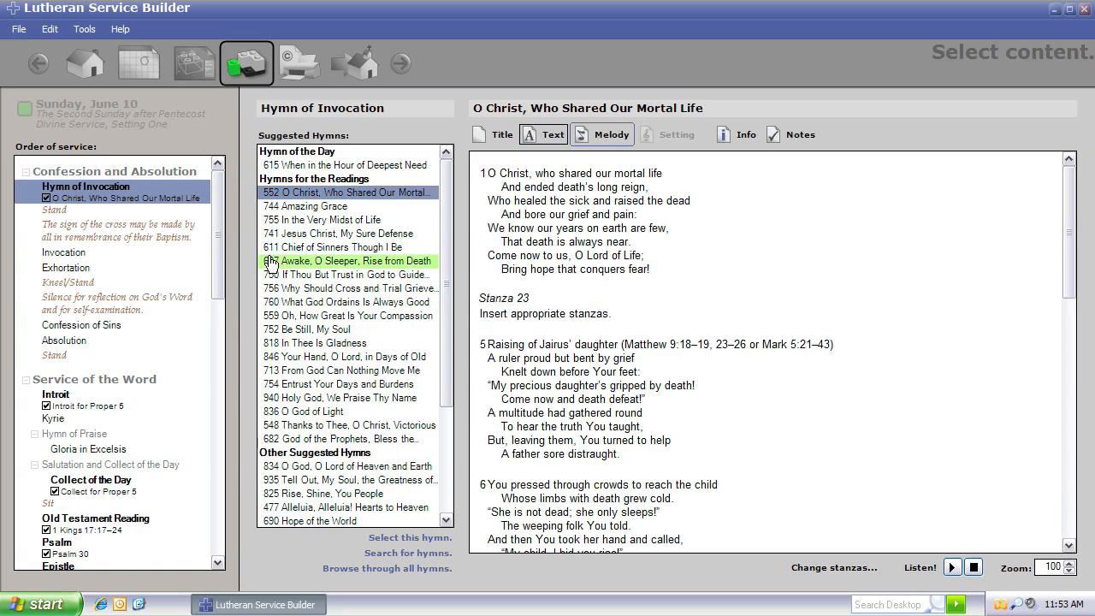
Step: Set the Hymn of the Day to 615 When in the Hour of Deepest Need
{"action": "left_click_drag", "start_coordinate": [216, 239], "coordinate": [220, 310]}
{"action": "left_click", "coordinate": [602, 134]}
{"action": "left_click_drag", "start_coordinate": [218, 270], "coordinate": [218, 340]}
{"action": "left_click", "coordinate": [171, 228]}
{"action": "left_click", "coordinate": [349, 165]}
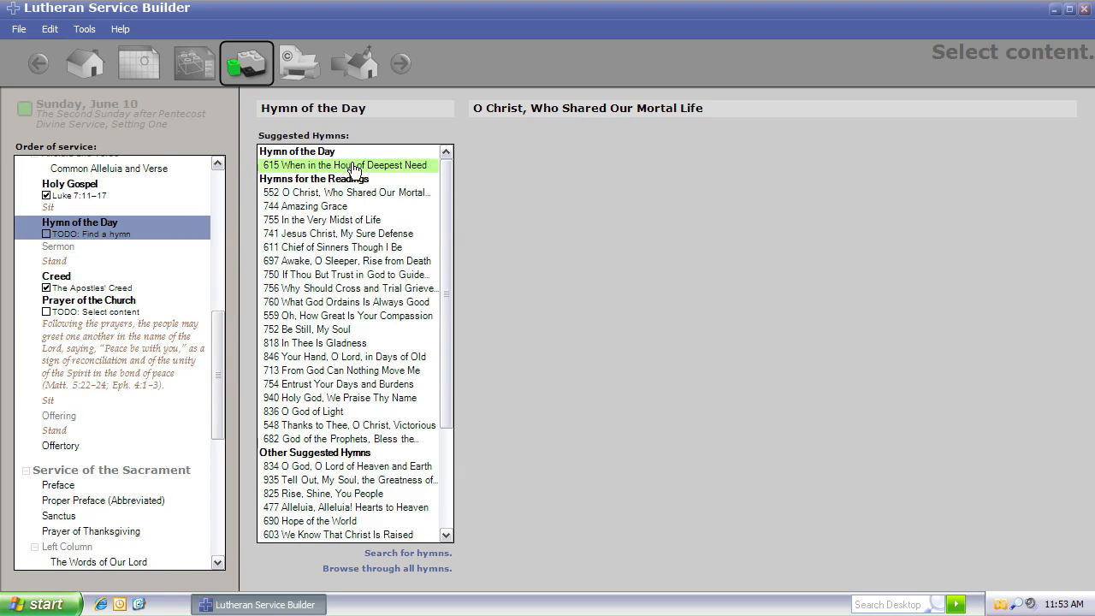
Step: Set the first Distribution Hymn to 713 From God Can Nothing Move Me
{"action": "left_click_drag", "start_coordinate": [217, 360], "coordinate": [221, 462]}
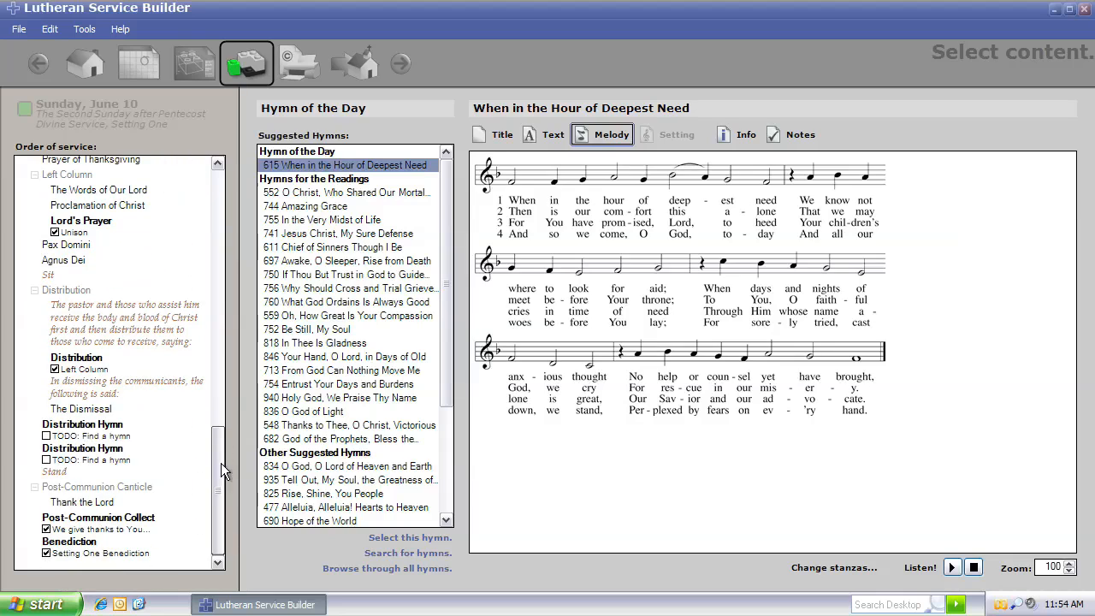
{"action": "left_click", "coordinate": [85, 425]}
{"action": "left_click", "coordinate": [316, 372]}
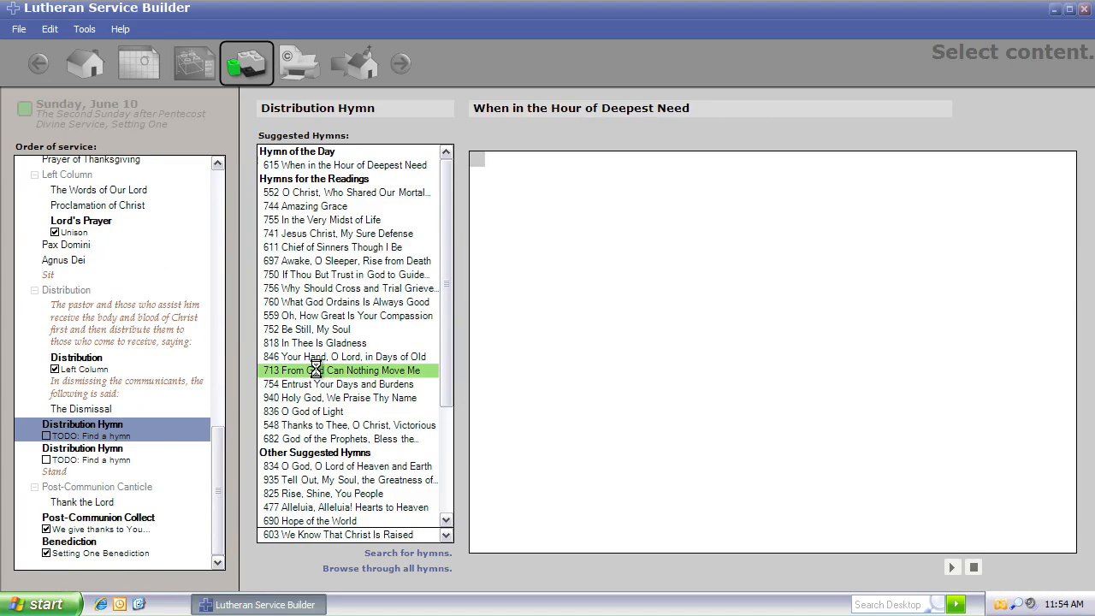
Step: Set the second Distribution Hymn to 754 Entrust Your Days and Burdens and open the service export options
{"action": "left_click", "coordinate": [163, 457]}
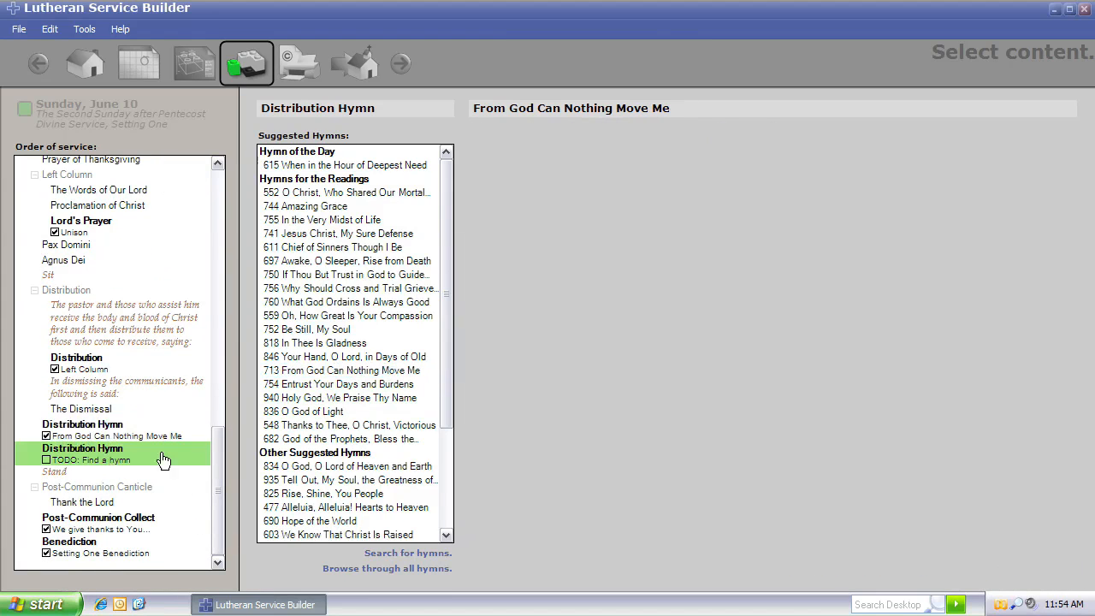
{"action": "left_click", "coordinate": [317, 385]}
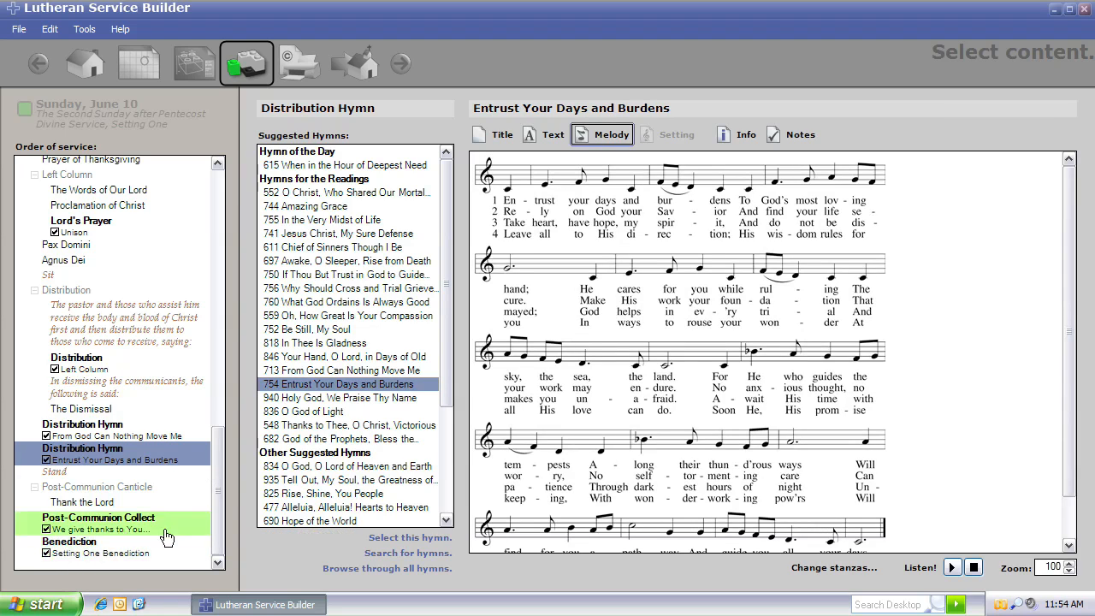
{"action": "left_click", "coordinate": [356, 69]}
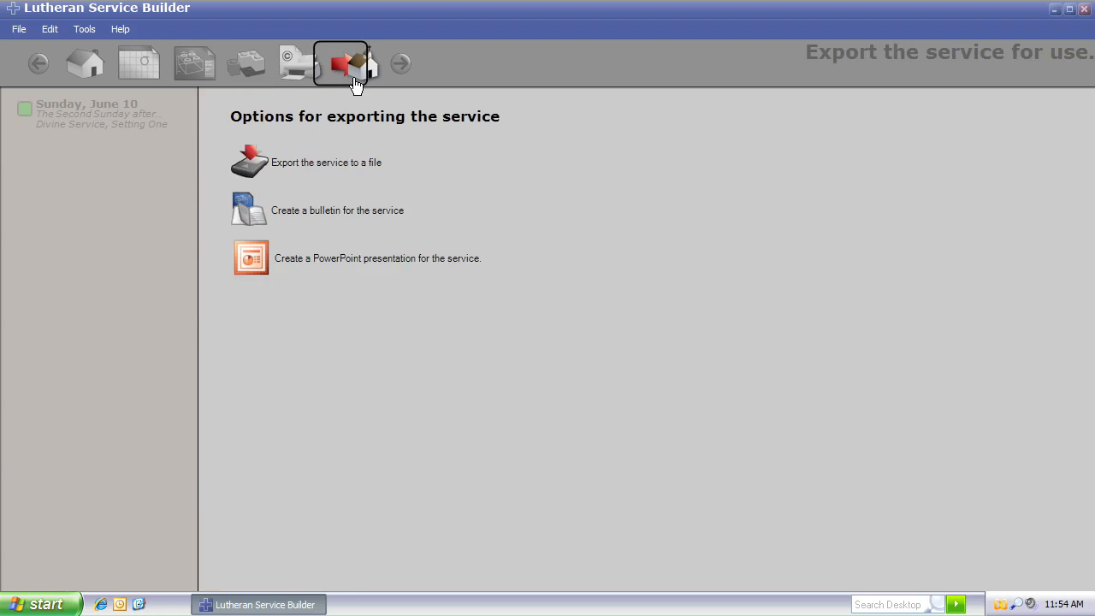